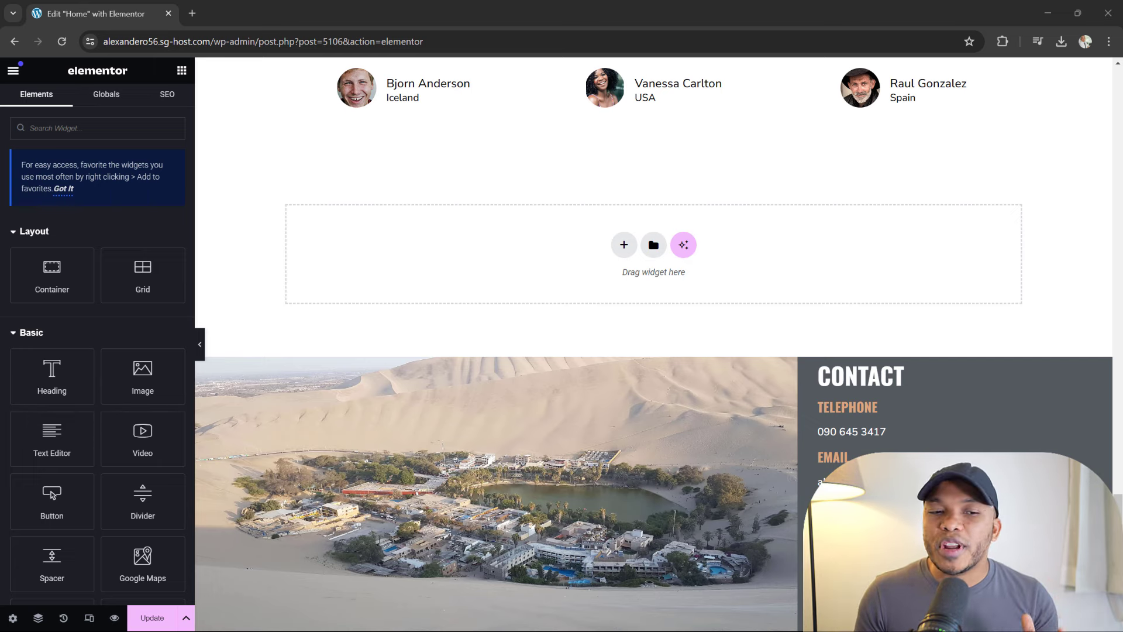
- Start adding a new container and examine the grid_lay.jpg reference layout at full size
left_click(623, 245)
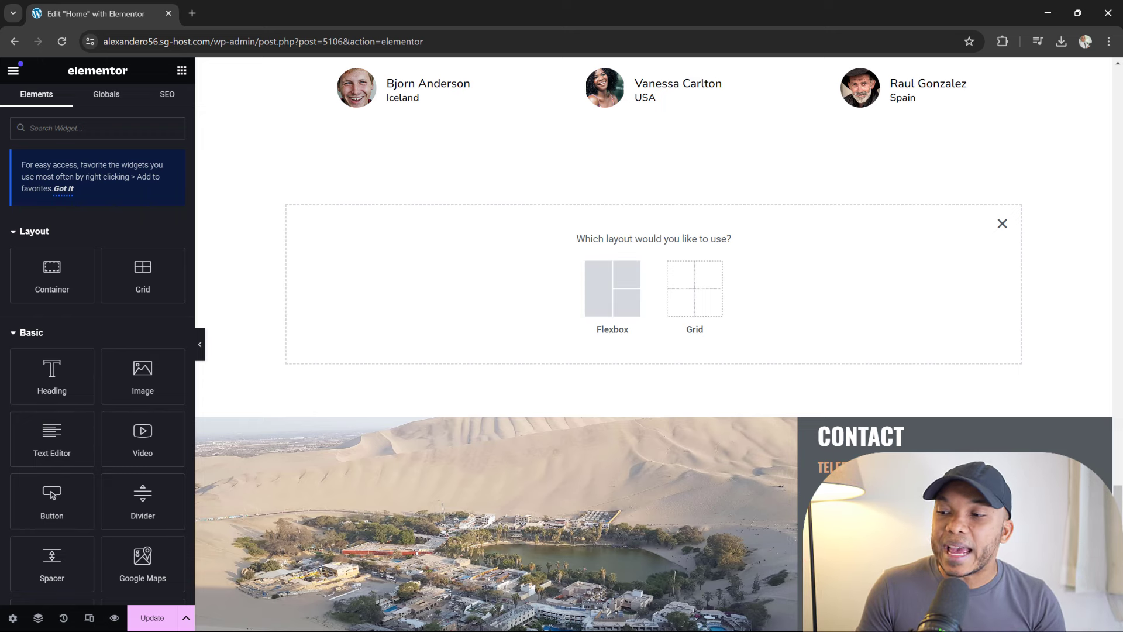
left_click_drag(1112, 165, 803, 167)
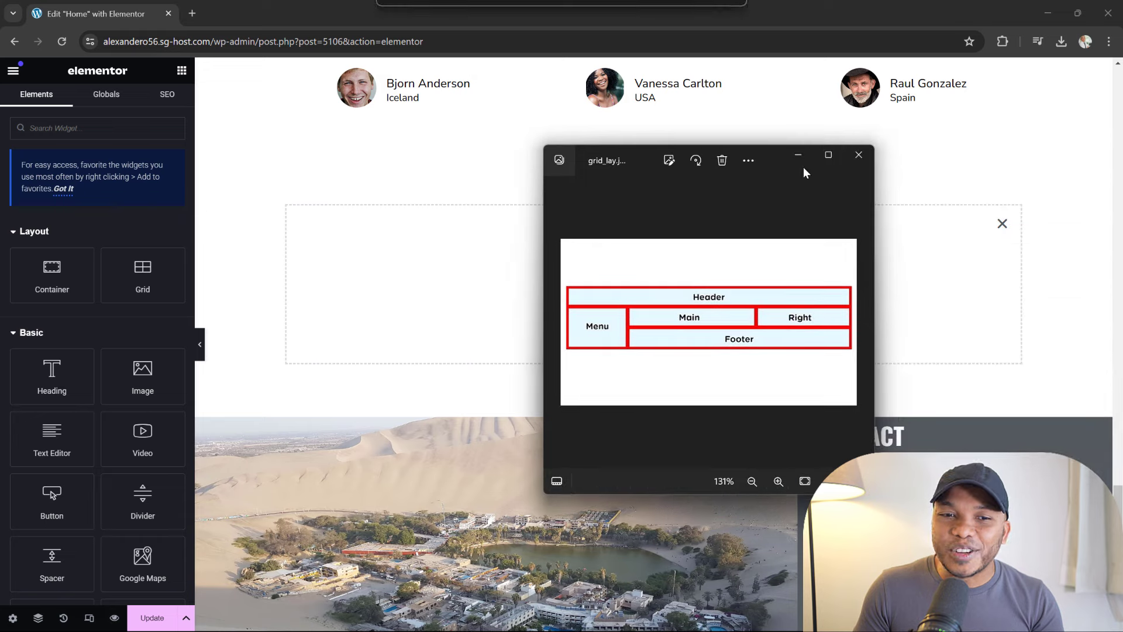
left_click(827, 155)
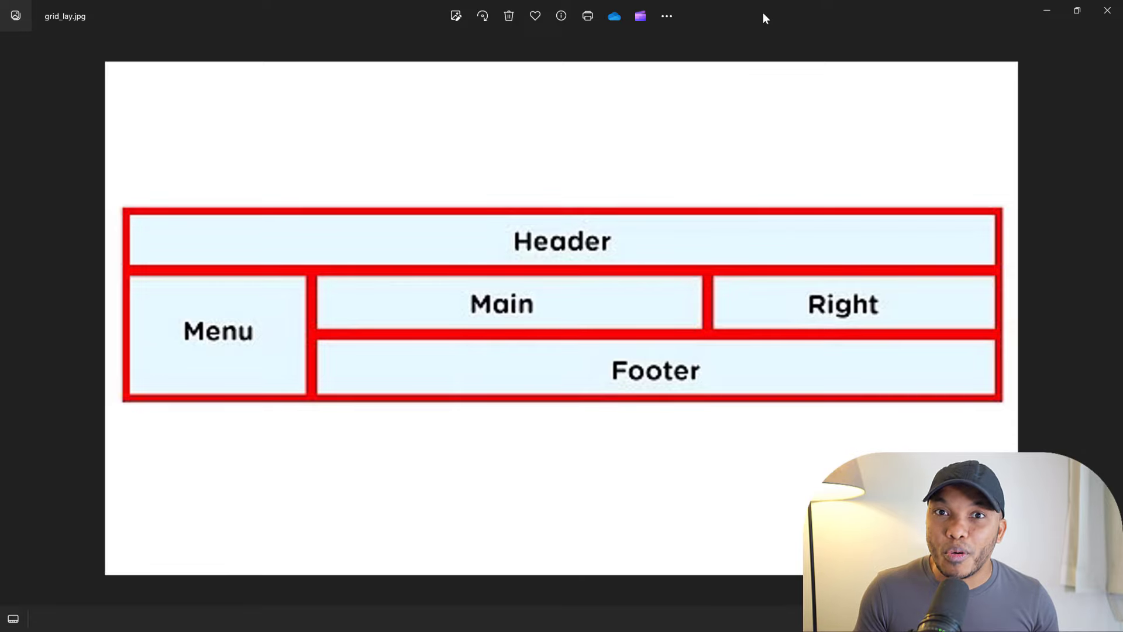
left_click_drag(757, 11, 1024, 129)
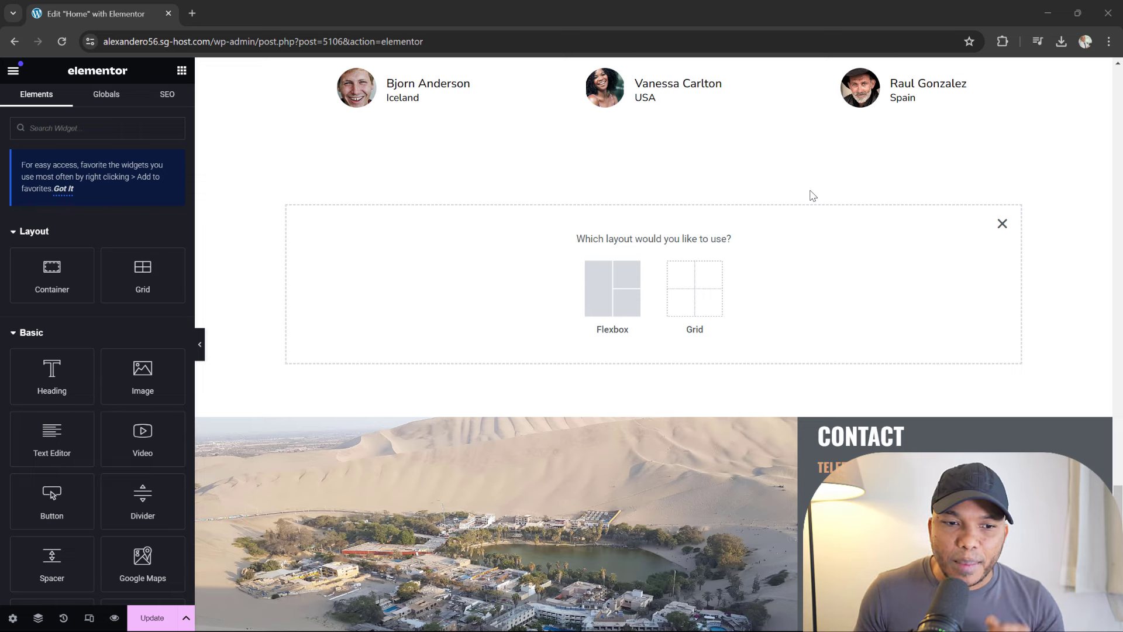
- Insert a two-column Flexbox container above the contact section and set its first inner container's width to 18%
left_click(617, 289)
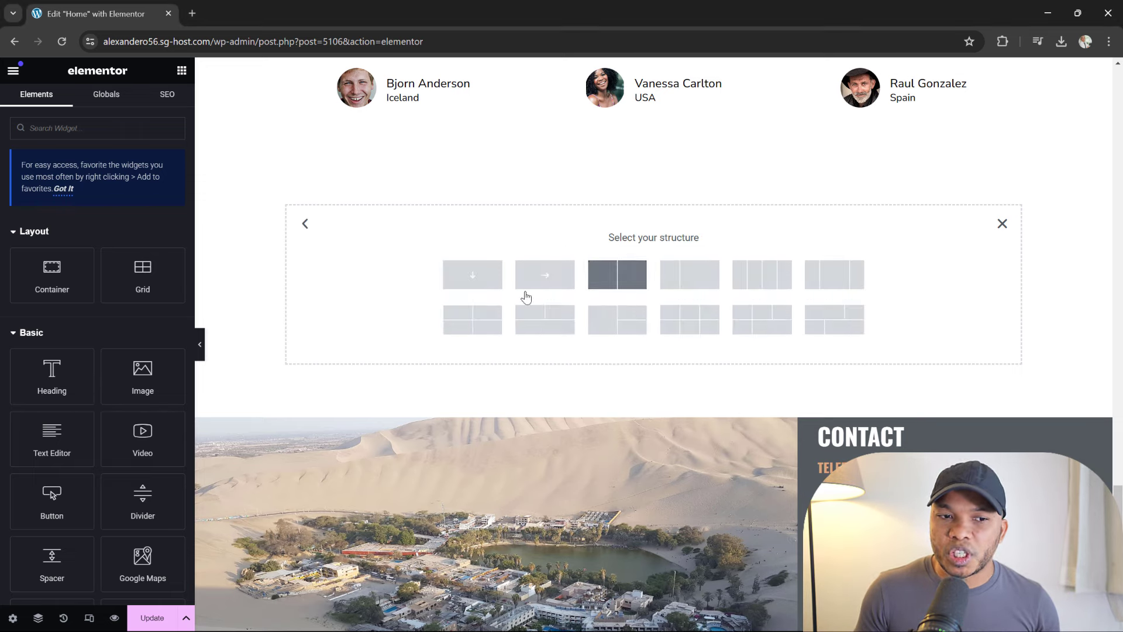
left_click(625, 282)
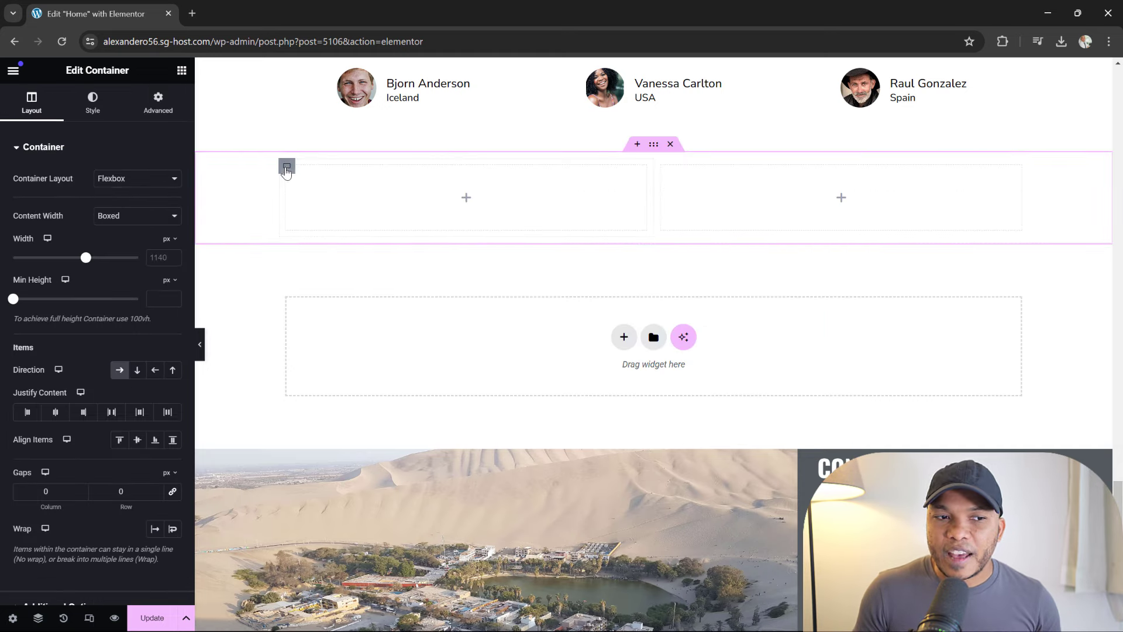
left_click(287, 168)
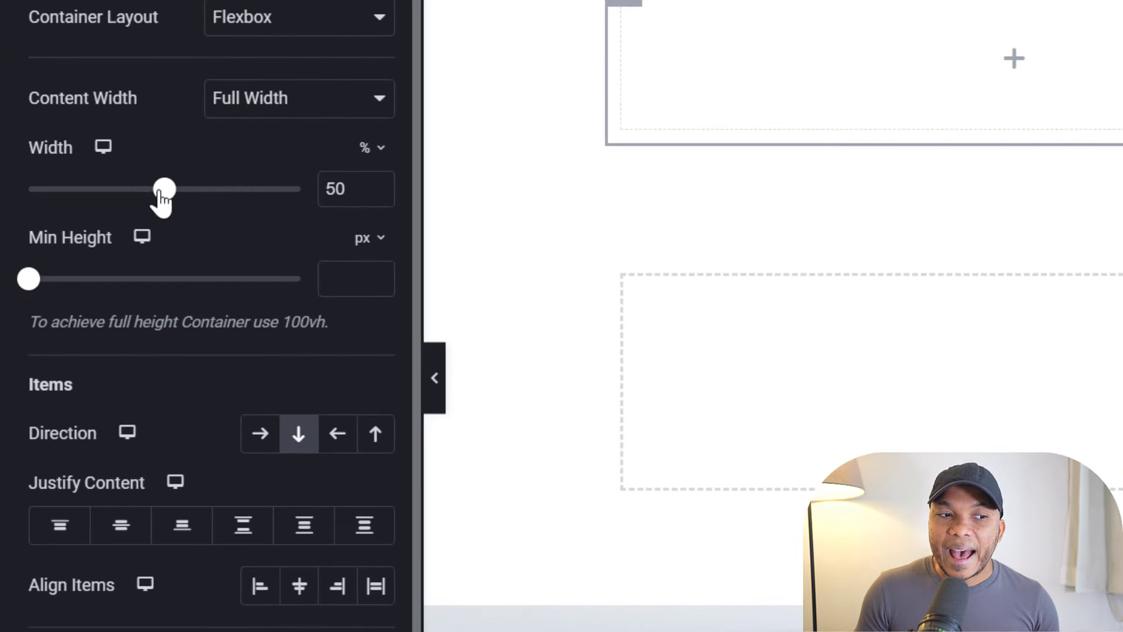
left_click_drag(162, 199, 78, 199)
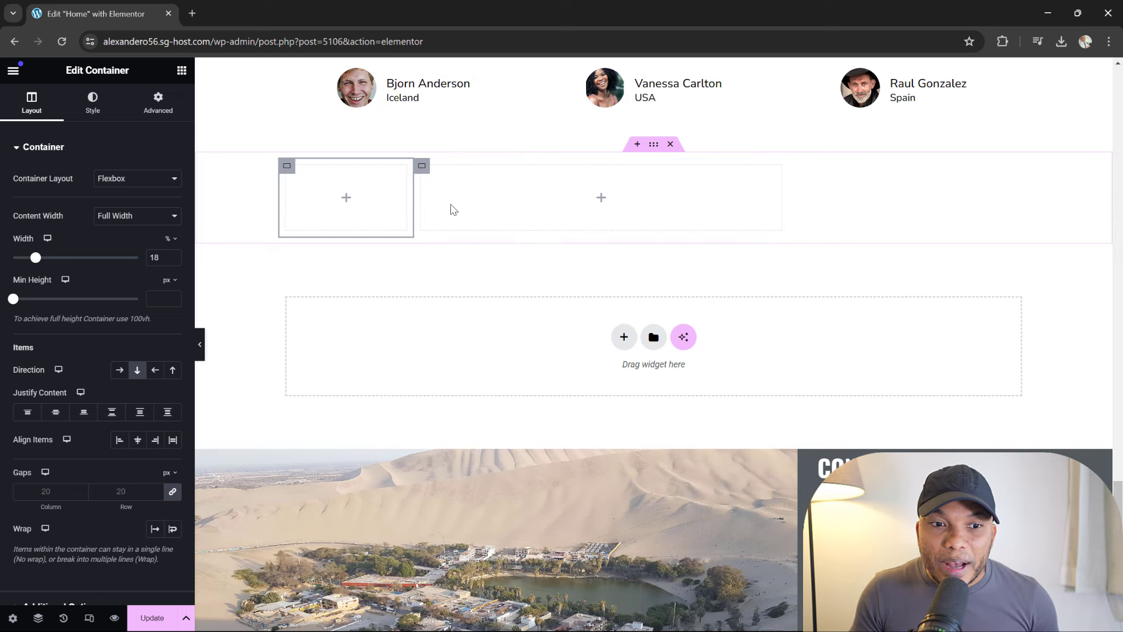
- Set the parent Flexbox container's direction to vertical column, then delete the whole container
left_click(653, 146)
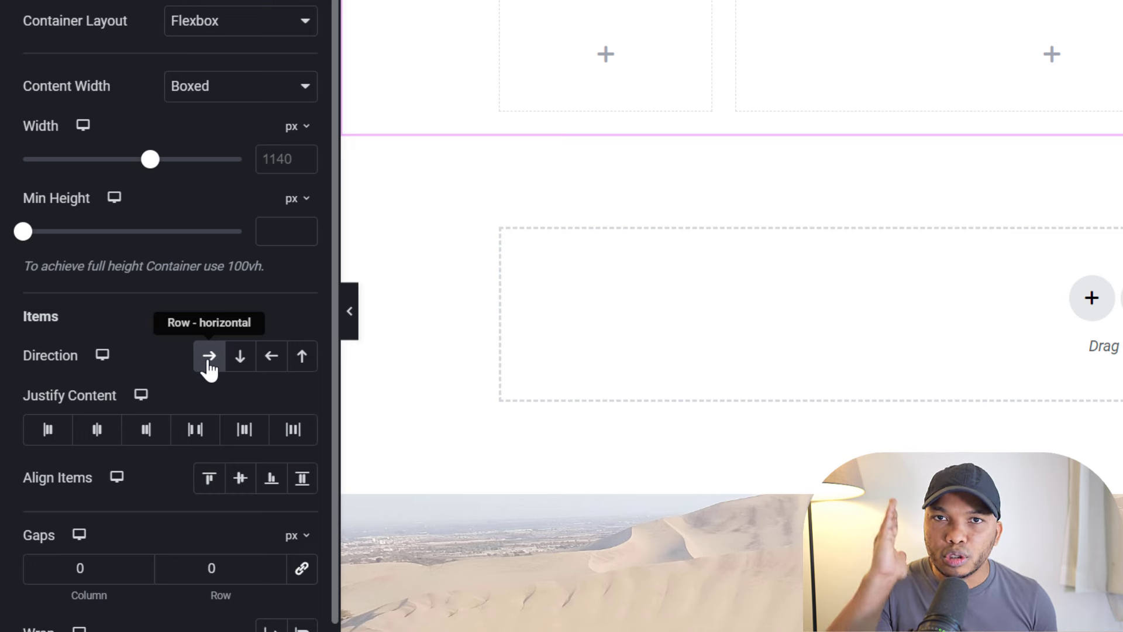
left_click(241, 361)
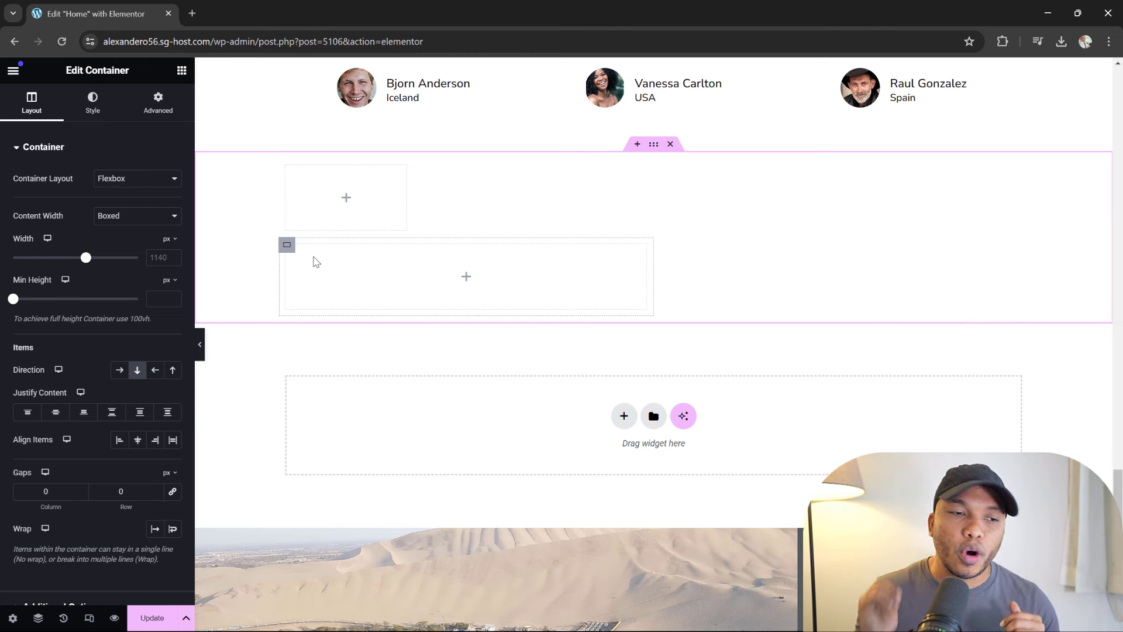
left_click(671, 145)
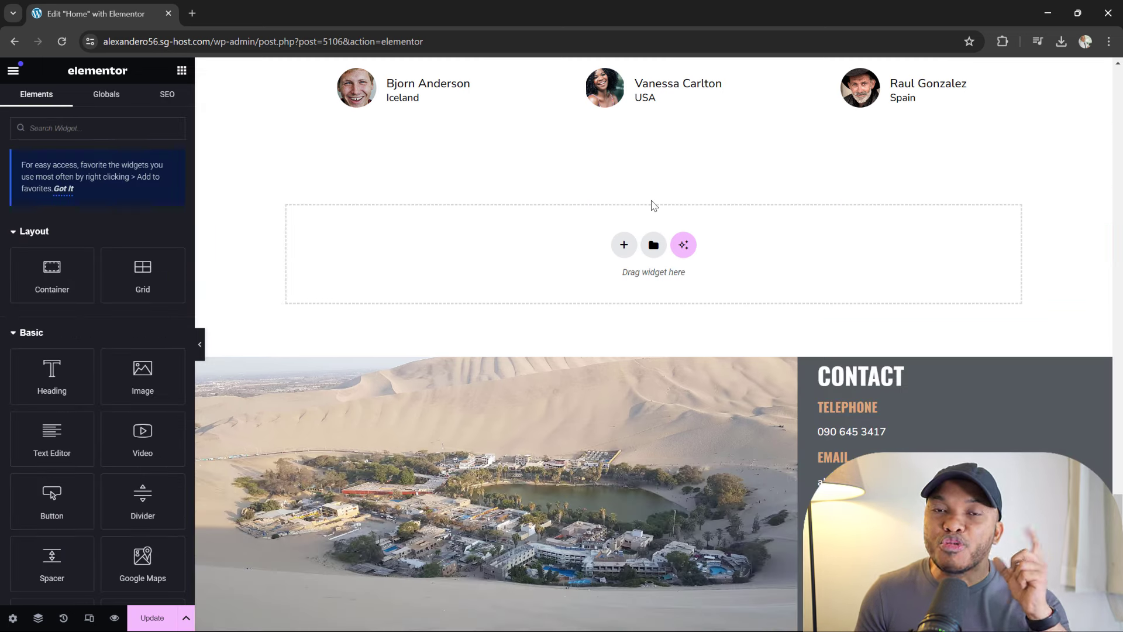
- Insert a Grid container from the two-column structure and set it to 3 columns and 3 rows
left_click(622, 246)
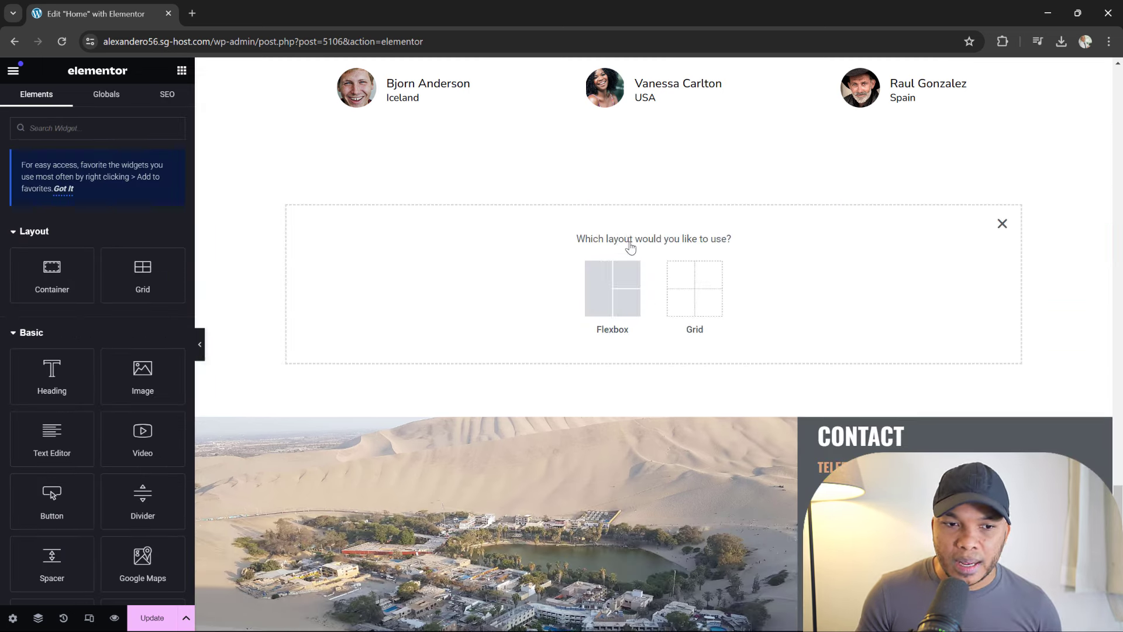
left_click(696, 301)
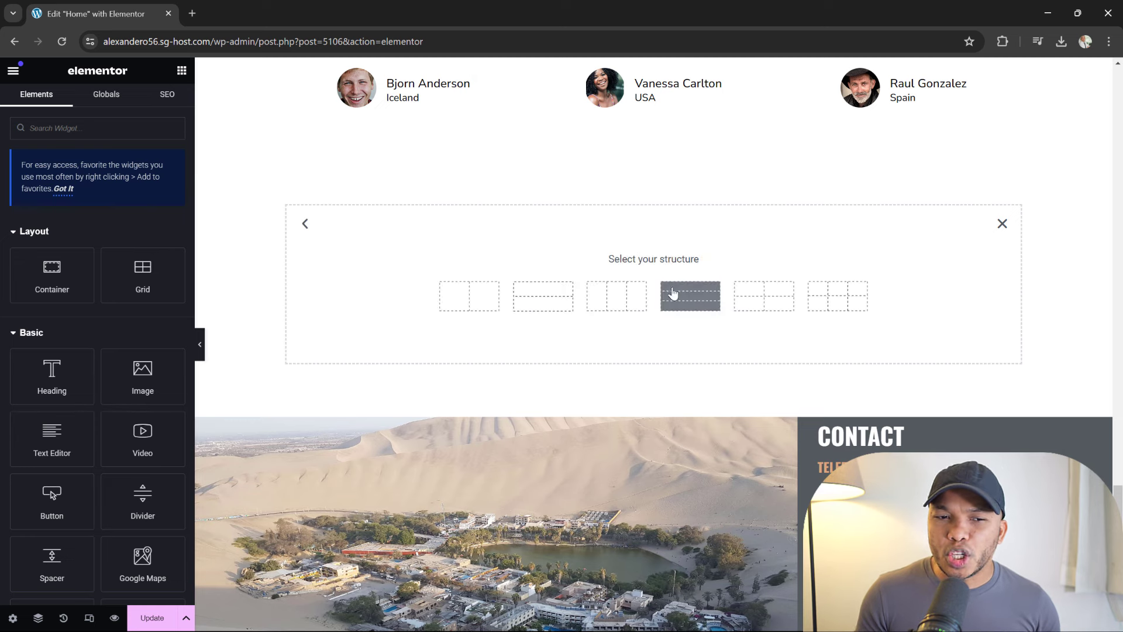
left_click(478, 302)
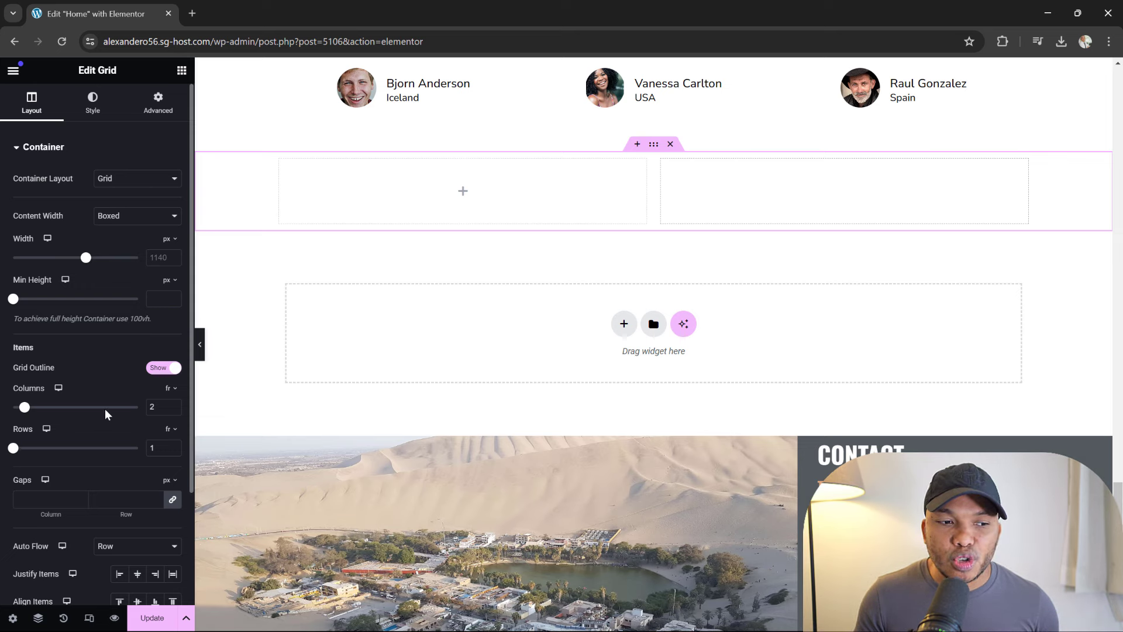
left_click(174, 405)
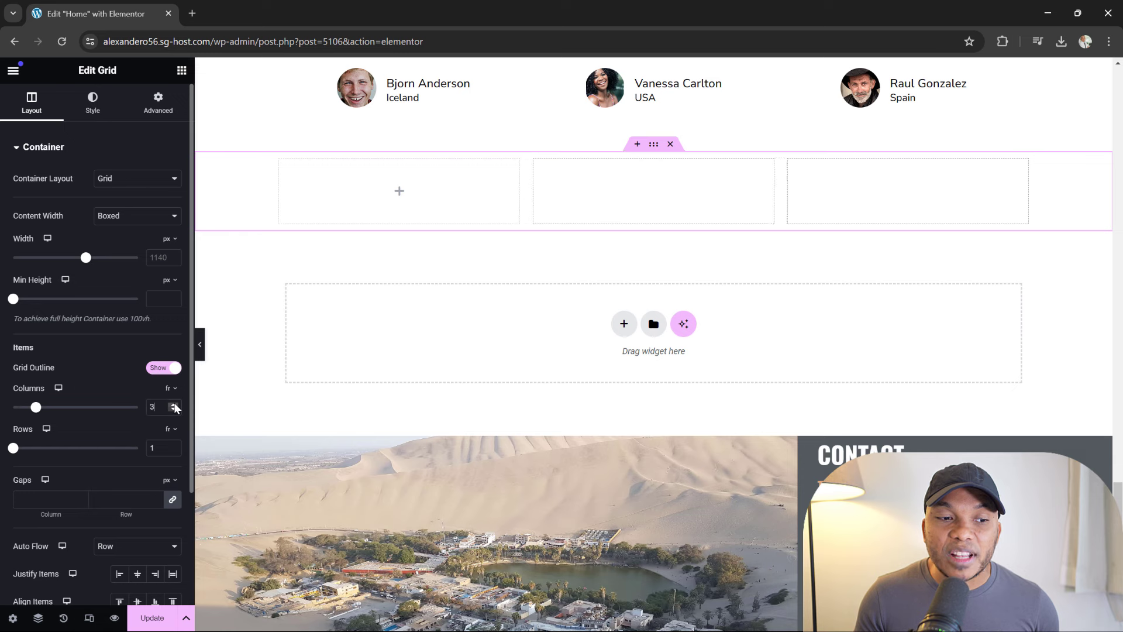
left_click(174, 405)
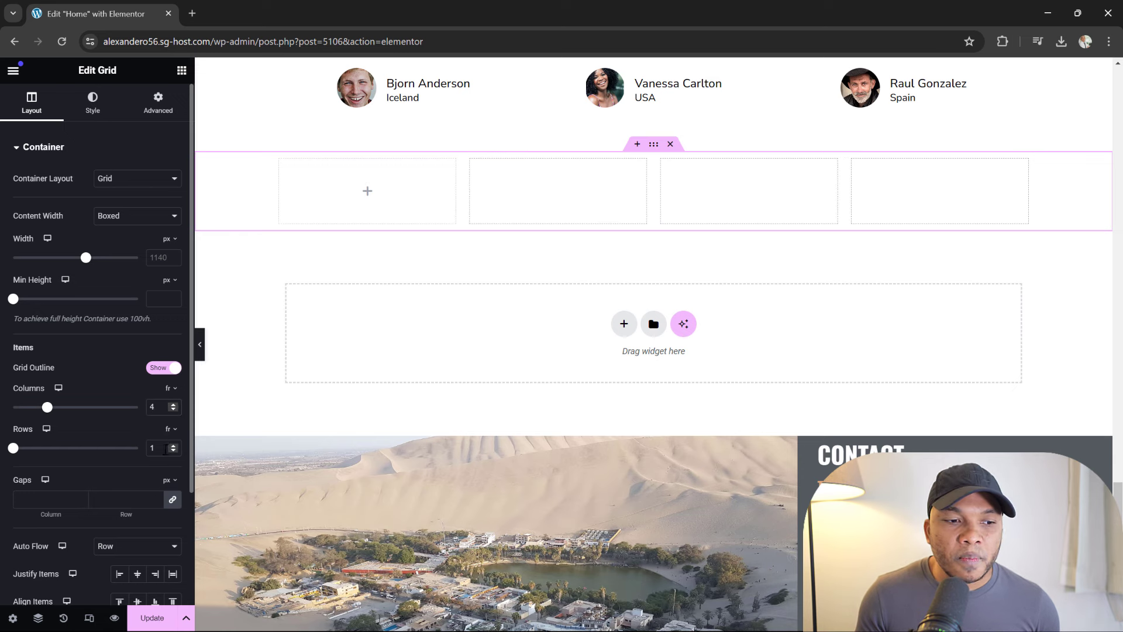
left_click(173, 447)
left_click(173, 446)
left_click(173, 446)
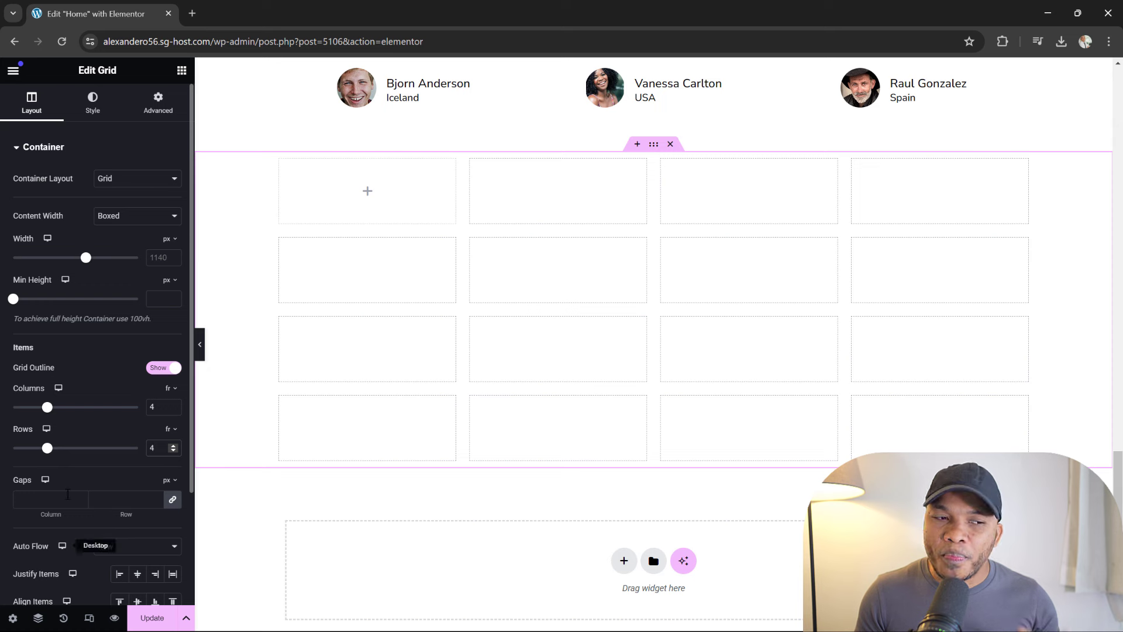
left_click(173, 451)
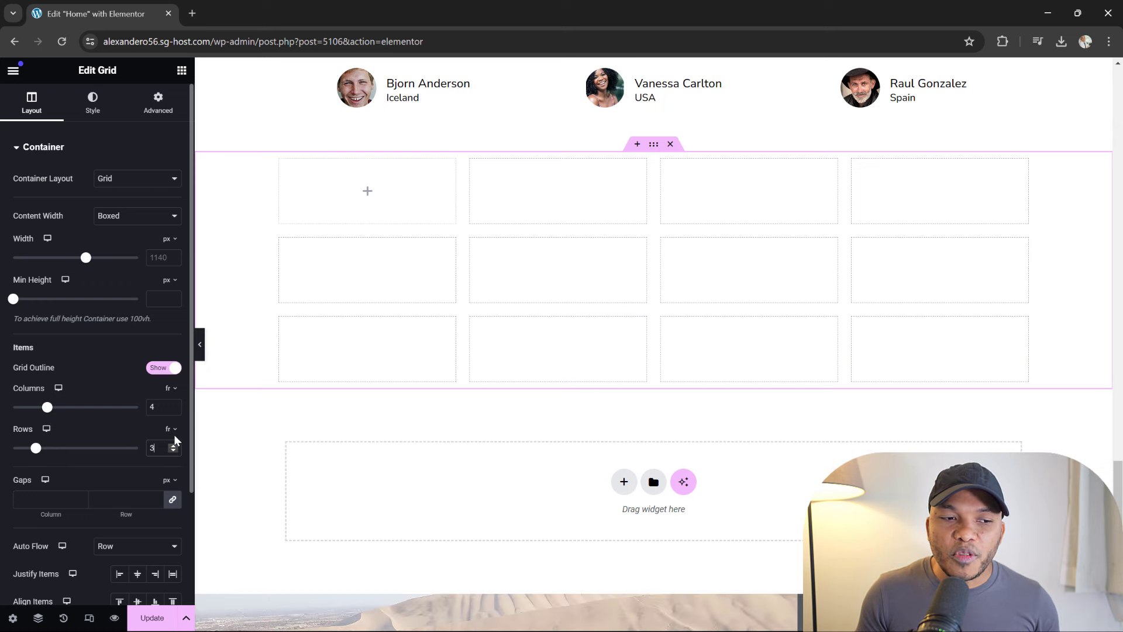
left_click(174, 410)
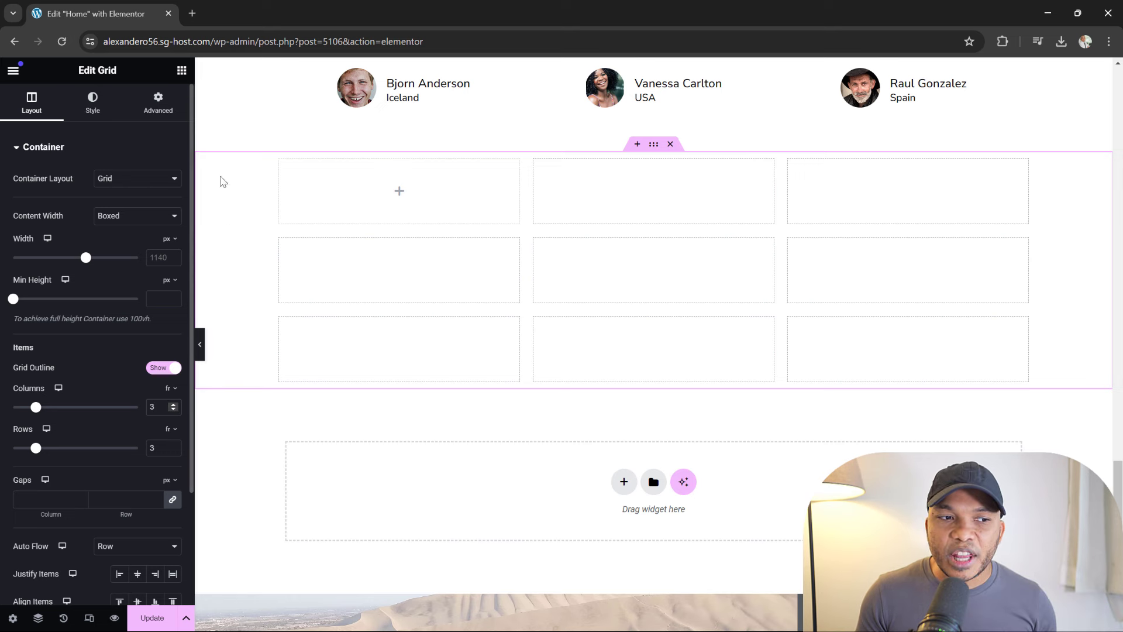
- Add a Heading widget to the grid's first cell and title it 1
left_click(182, 70)
left_click_drag(51, 372, 342, 212)
left_click_drag(117, 193, 22, 187)
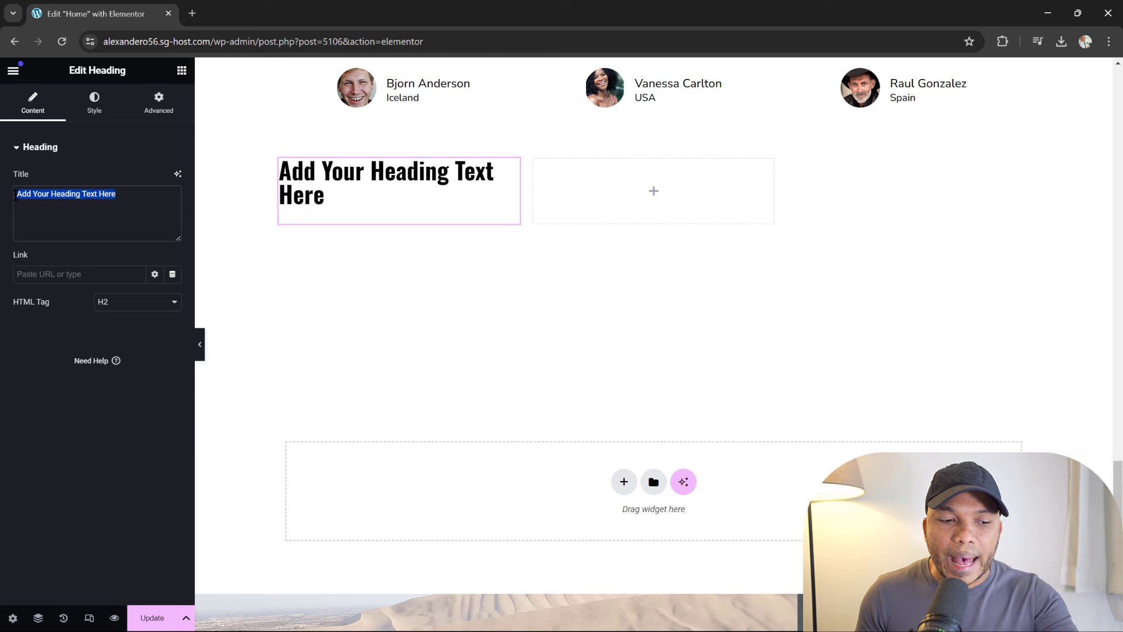
type("1")
- Add a Heading widget to the second cell of the grid's first row and title it 2
left_click(182, 71)
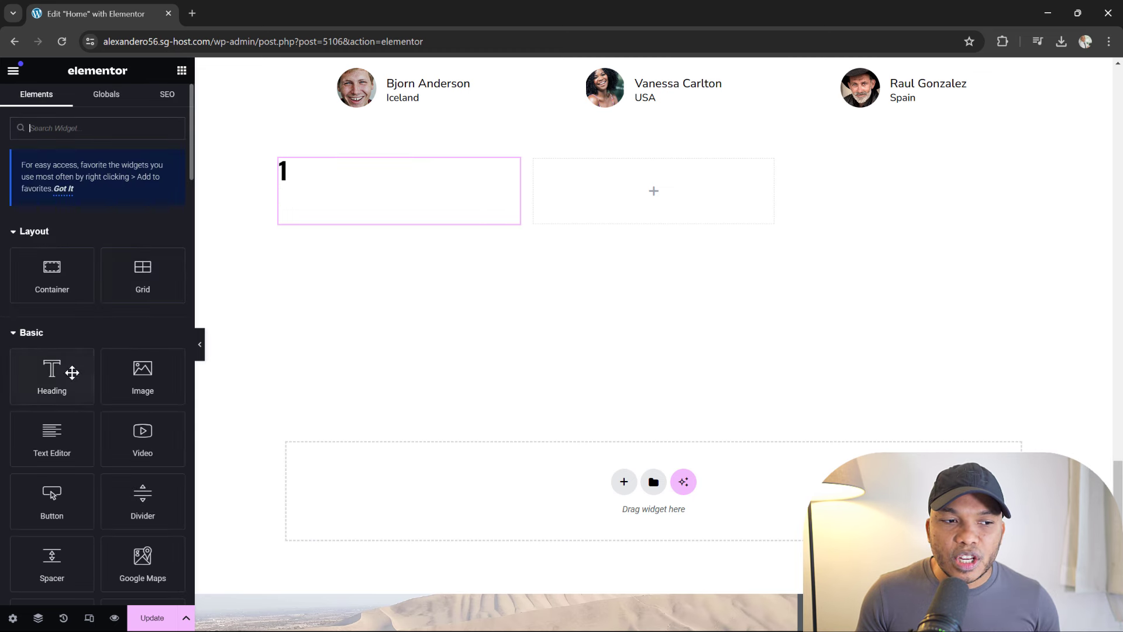
left_click_drag(71, 371, 652, 205)
left_click_drag(117, 194, 5, 193)
type("2")
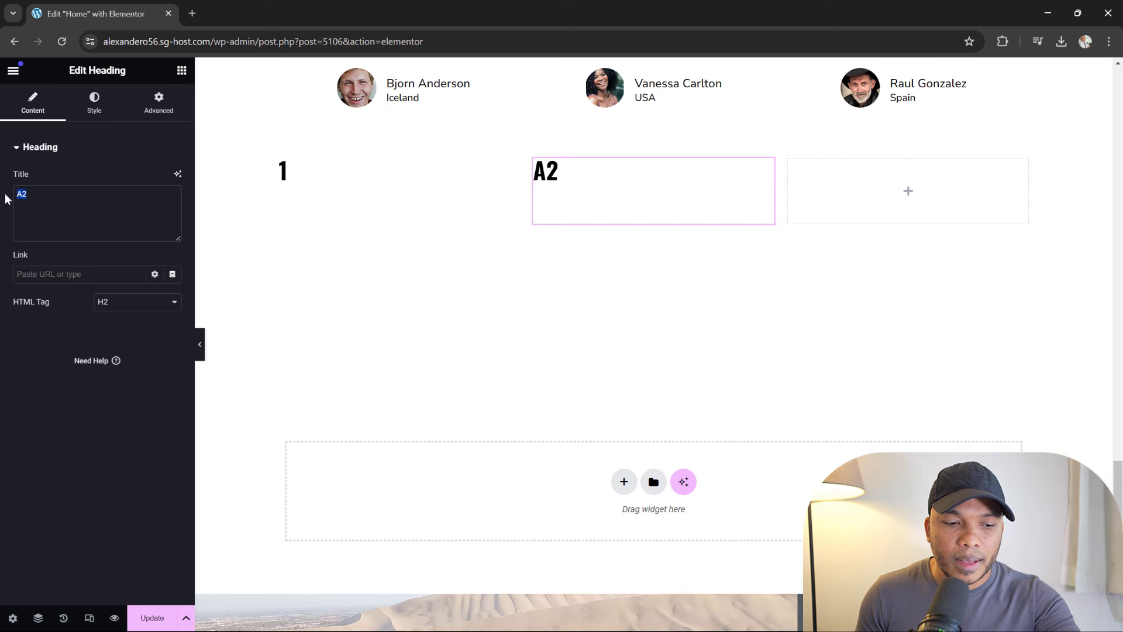
type("3")
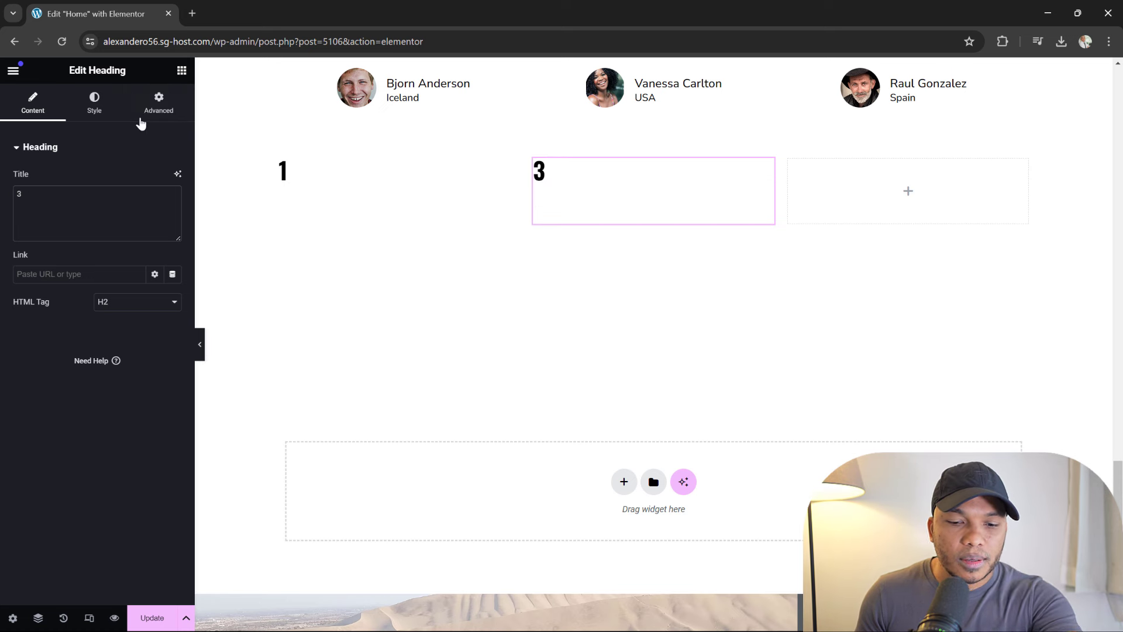
key("BackSpace")
type("2")
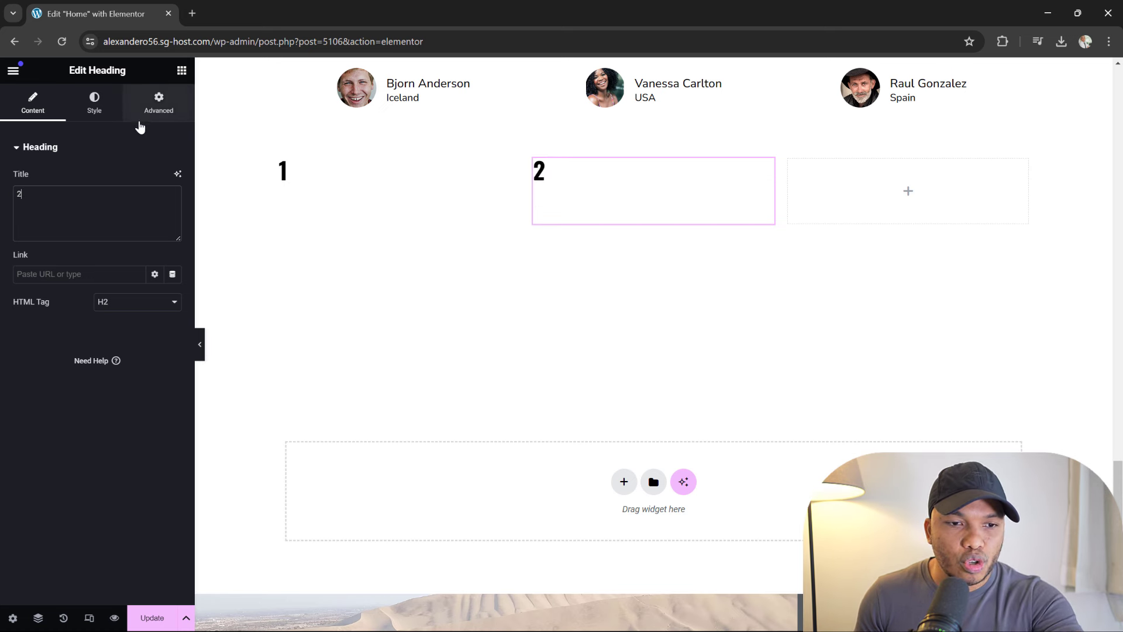
- Add a heading titled 3 to the last cell of the first row and one titled 4 to the second row's first cell
left_click(180, 74)
left_click_drag(50, 371, 907, 190)
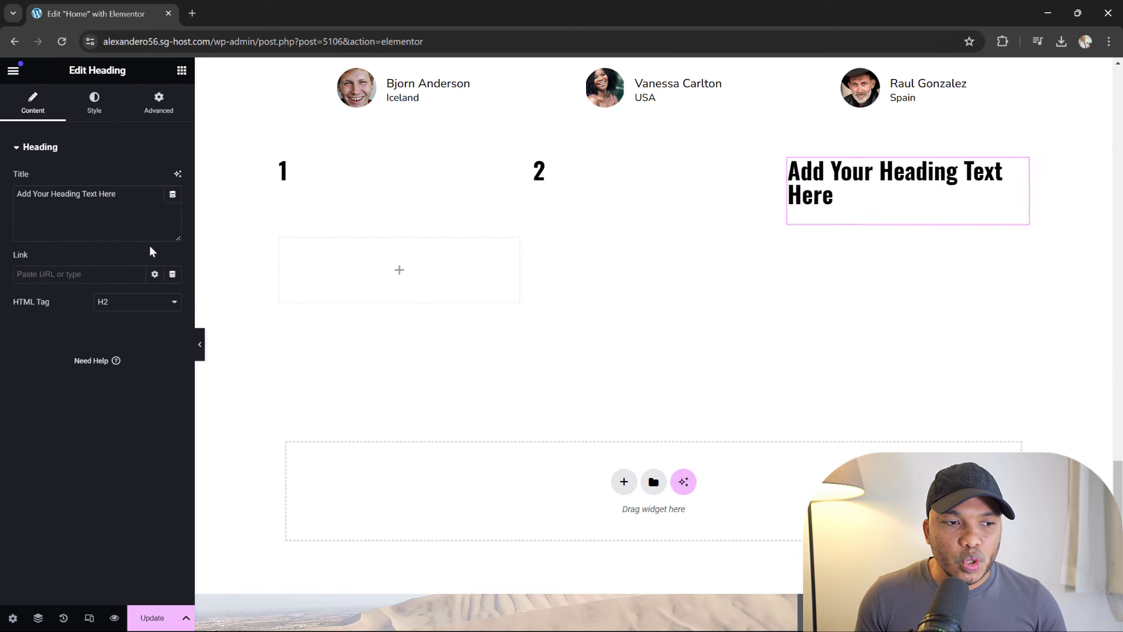
left_click_drag(134, 196, 5, 193)
type("3")
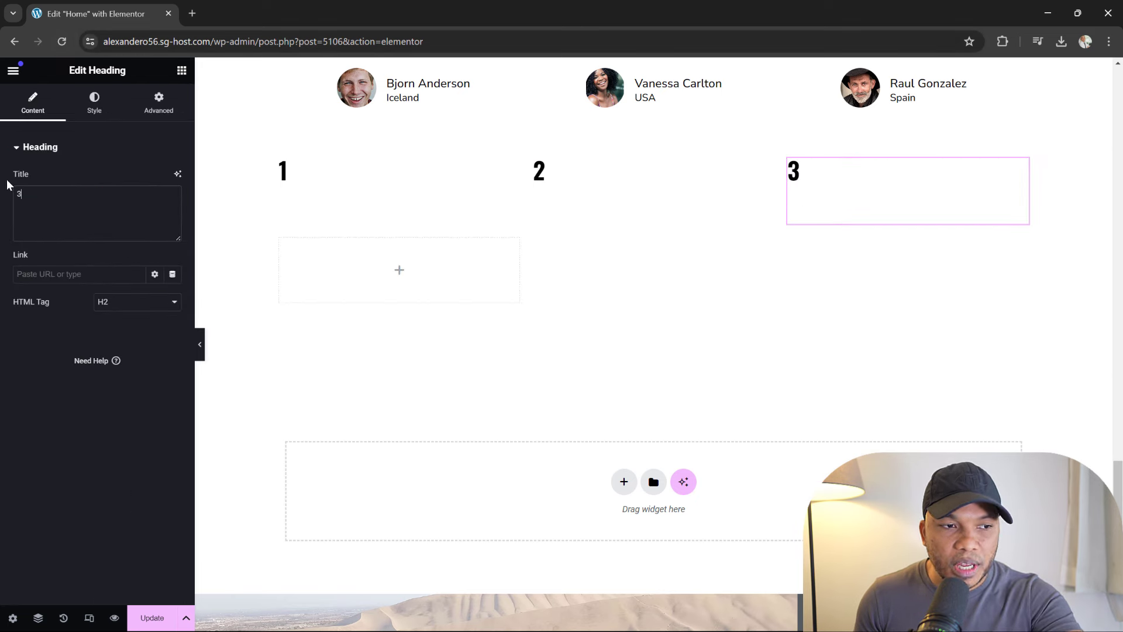
left_click(182, 70)
left_click_drag(52, 374, 339, 269)
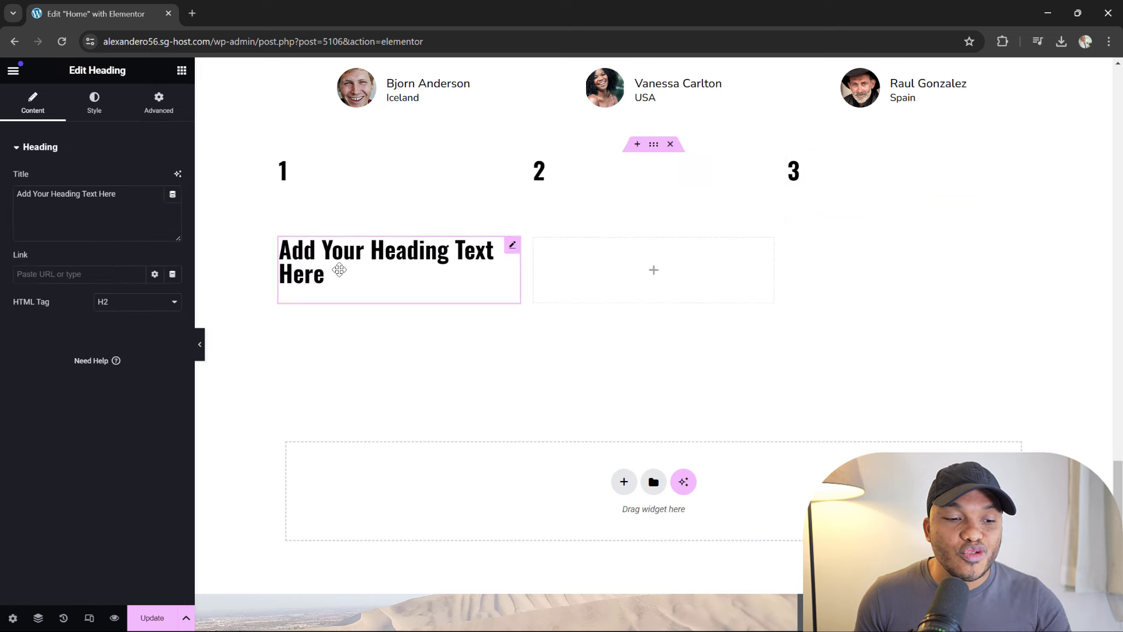
left_click_drag(134, 195, 12, 193)
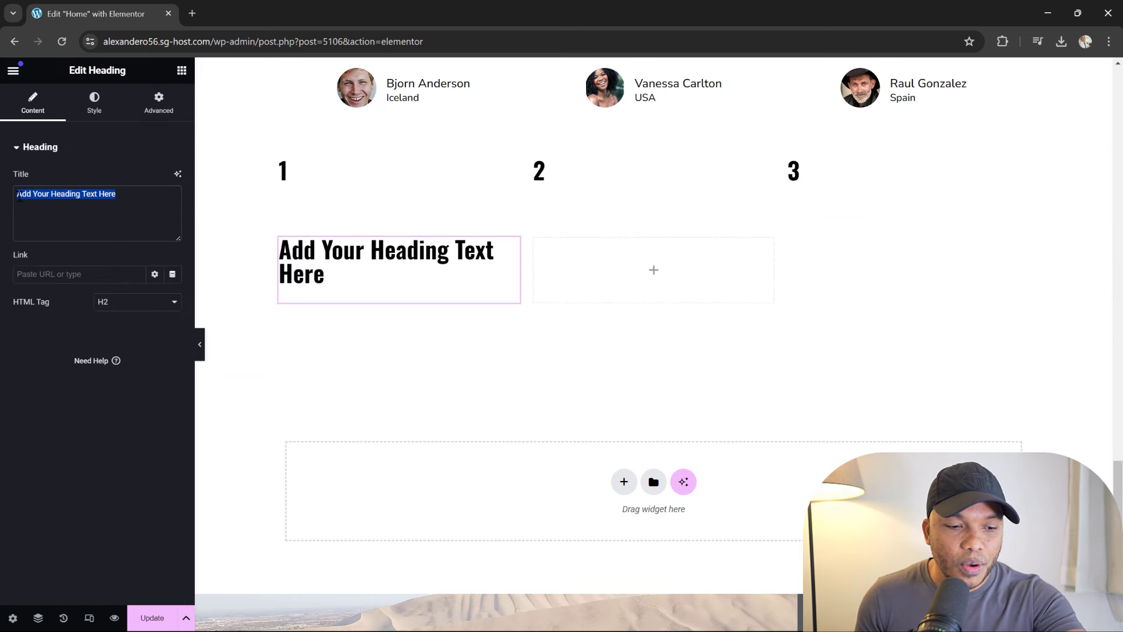
type("4")
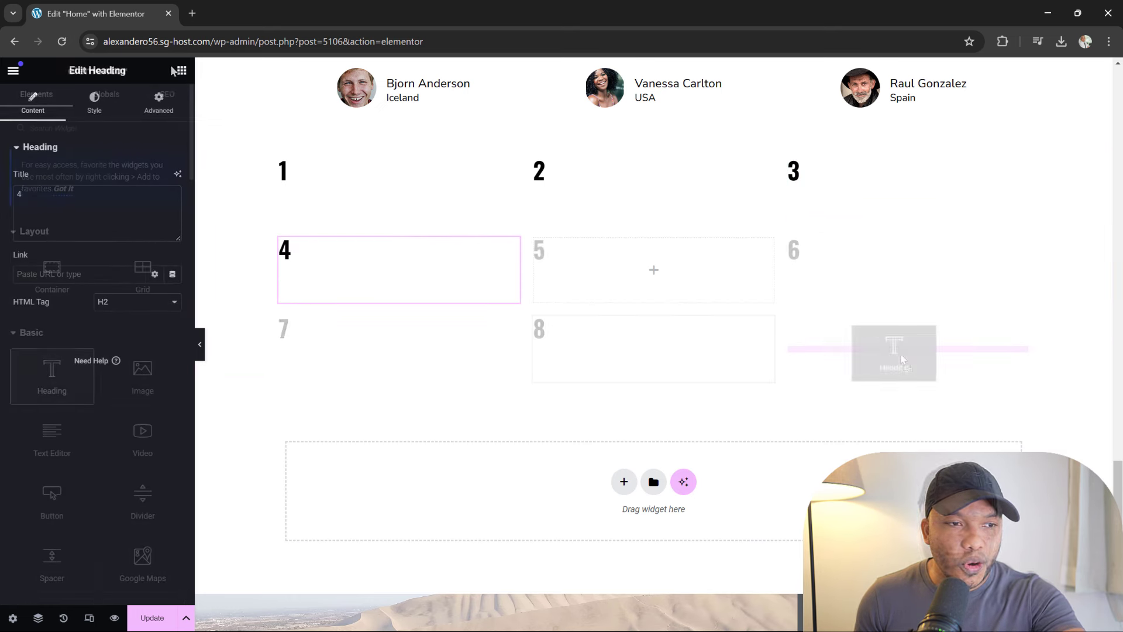
- Place a Heading widget in the last cell of the grid's third row and title it 9
left_click_drag(889, 351, 889, 301)
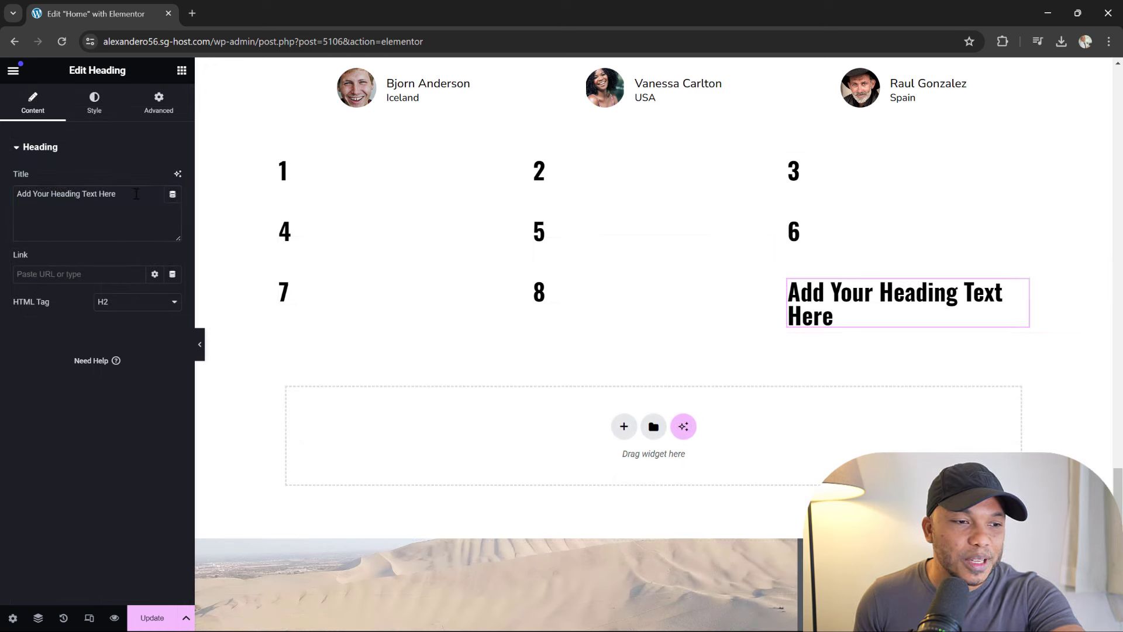
left_click_drag(140, 194, 7, 201)
type("9")
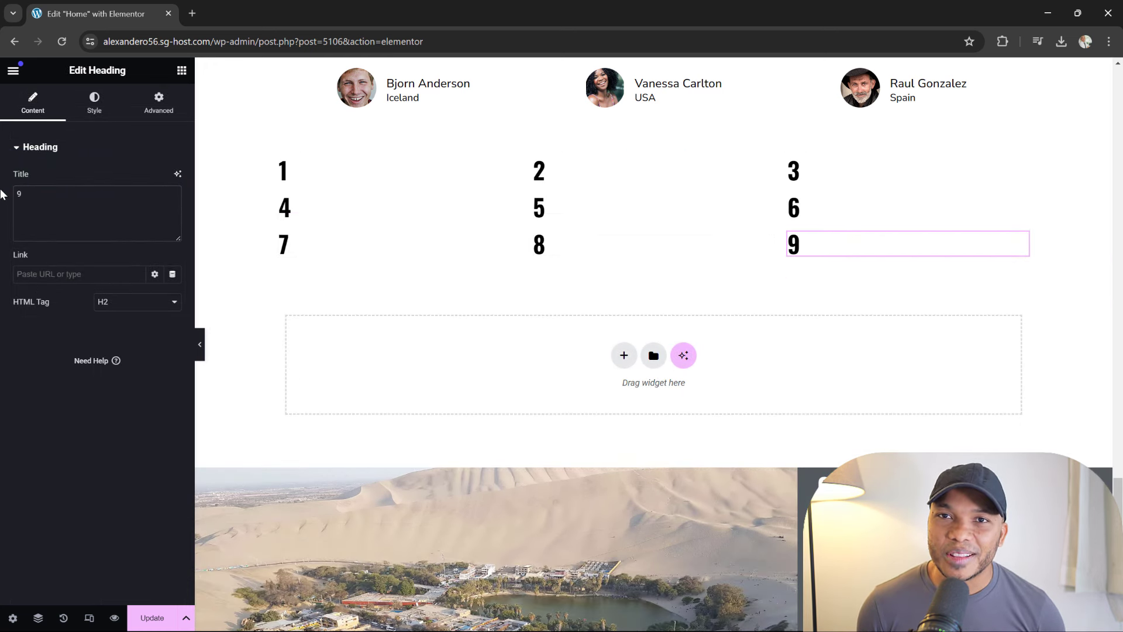
- Set the grid container's Auto Flow to Column so the numbered headings fill the cells vertically
left_click(654, 150)
scroll(82, 369, "down", 1)
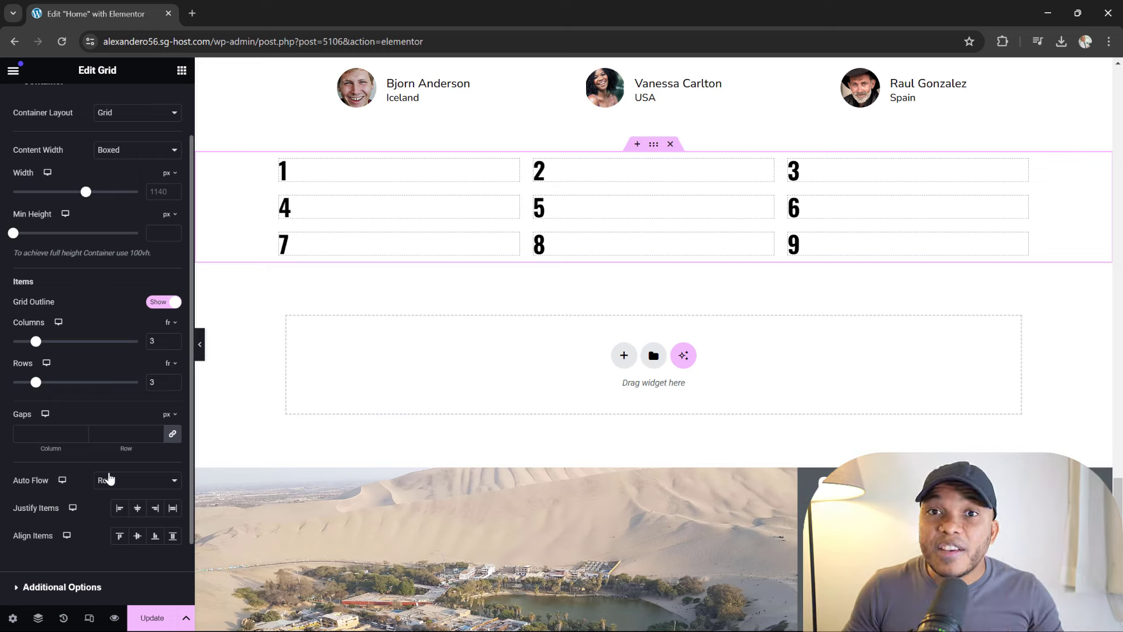
left_click(141, 481)
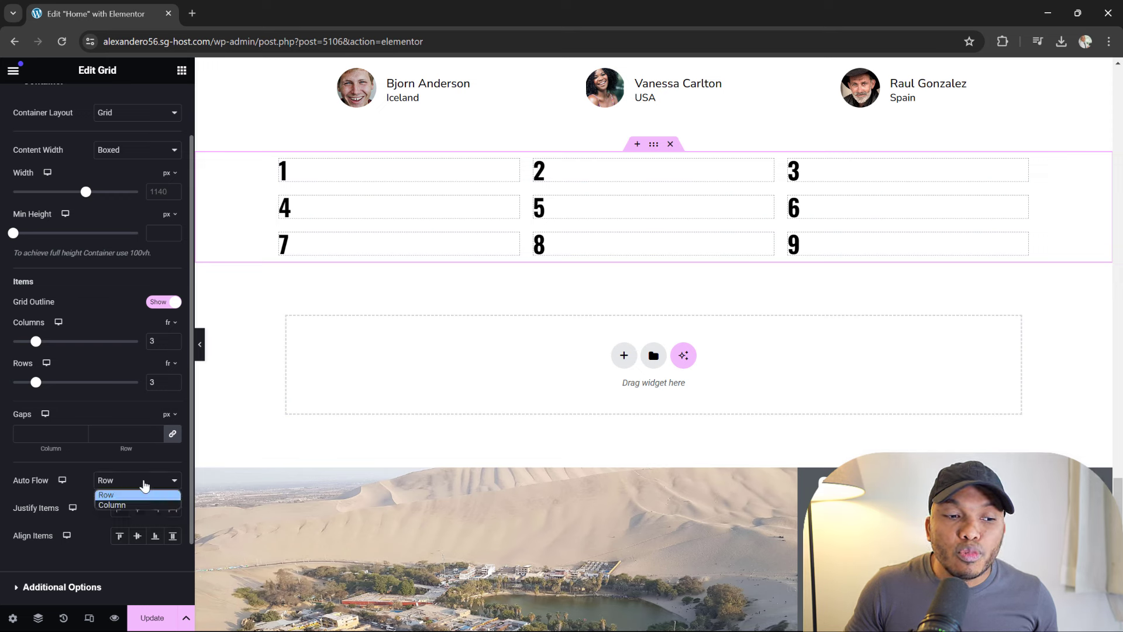
left_click(131, 505)
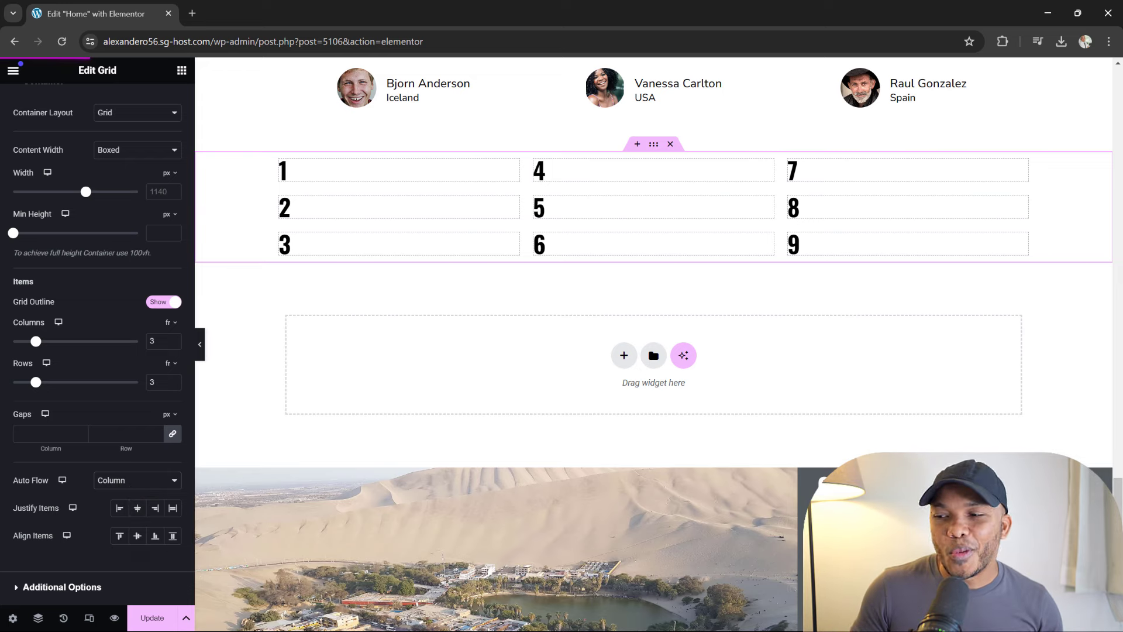
- Delete the numbered grid container from the page and switch away from the browser window
left_click(670, 143)
key("alt+Tab")
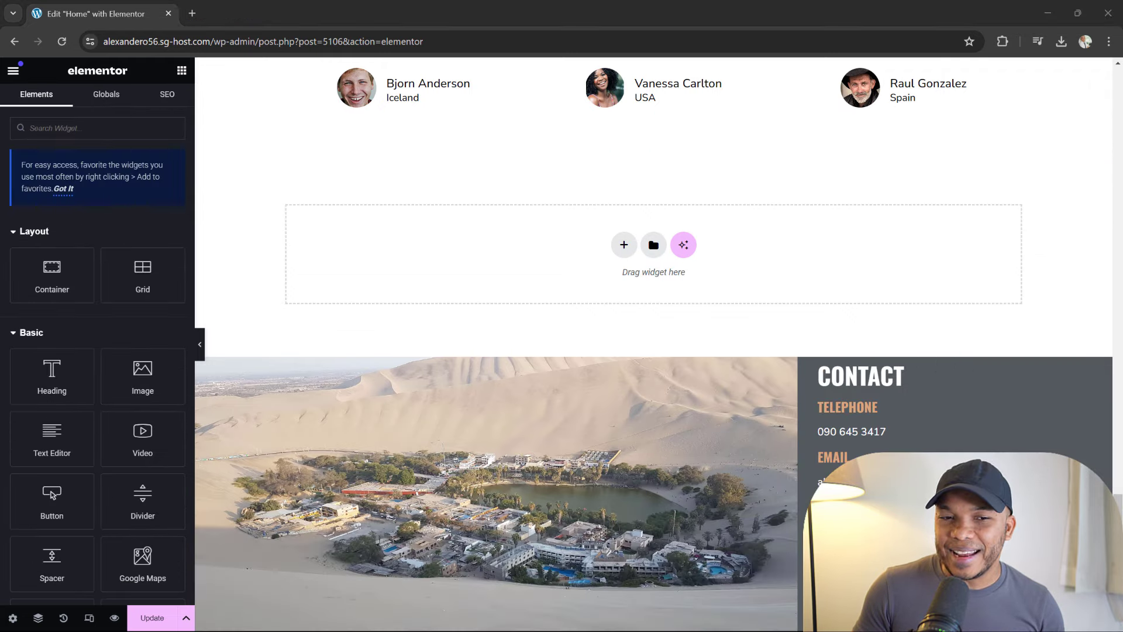
- Add a grid container with one column and two rows to the page, checking the structure against the grid_lay.jpg reference image
left_click(855, 189)
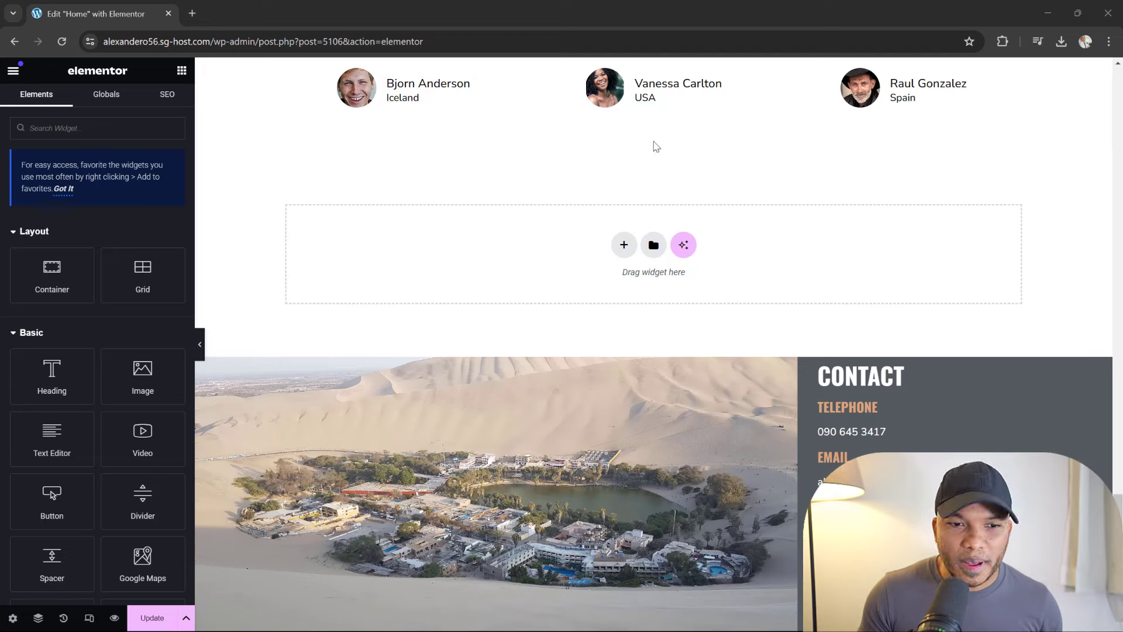
left_click(623, 245)
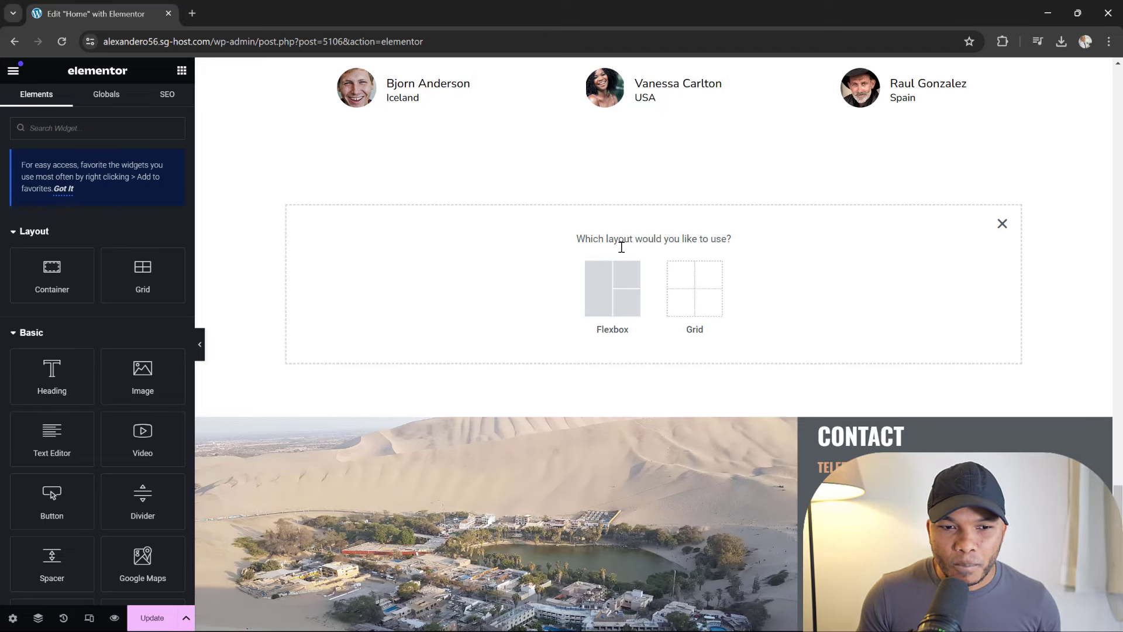
left_click(698, 297)
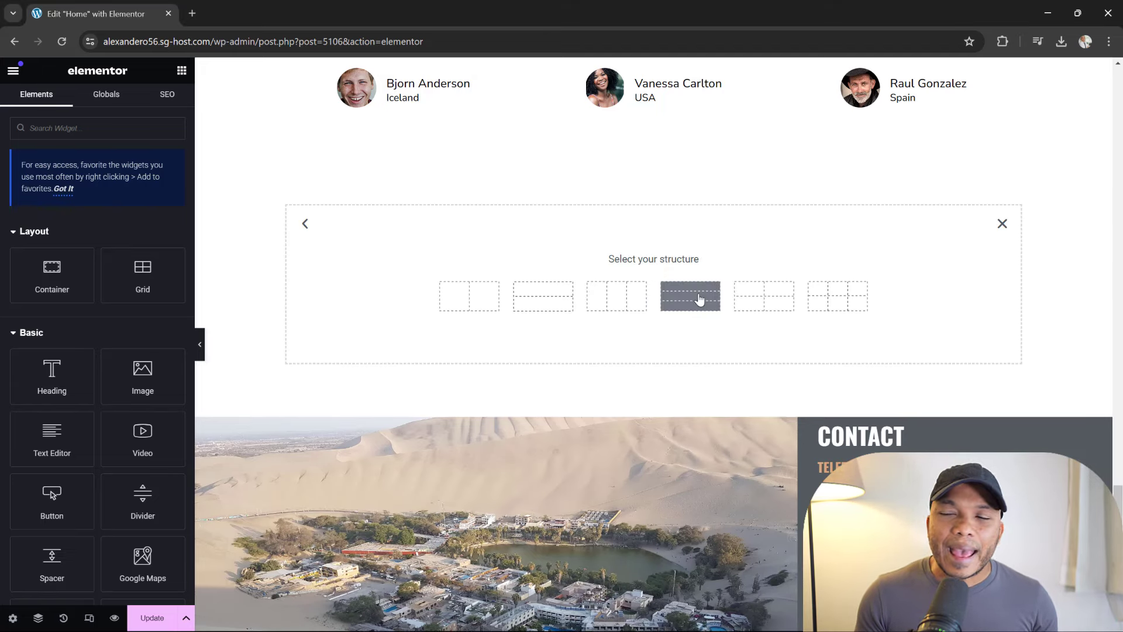
key("alt+Tab")
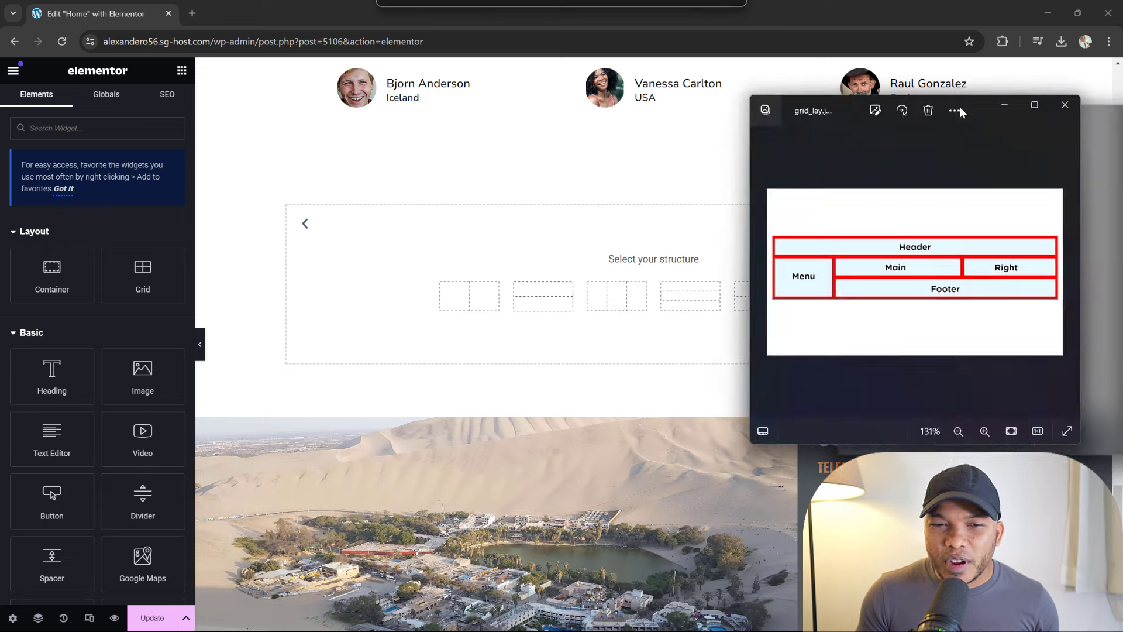
left_click_drag(994, 110, 848, 111)
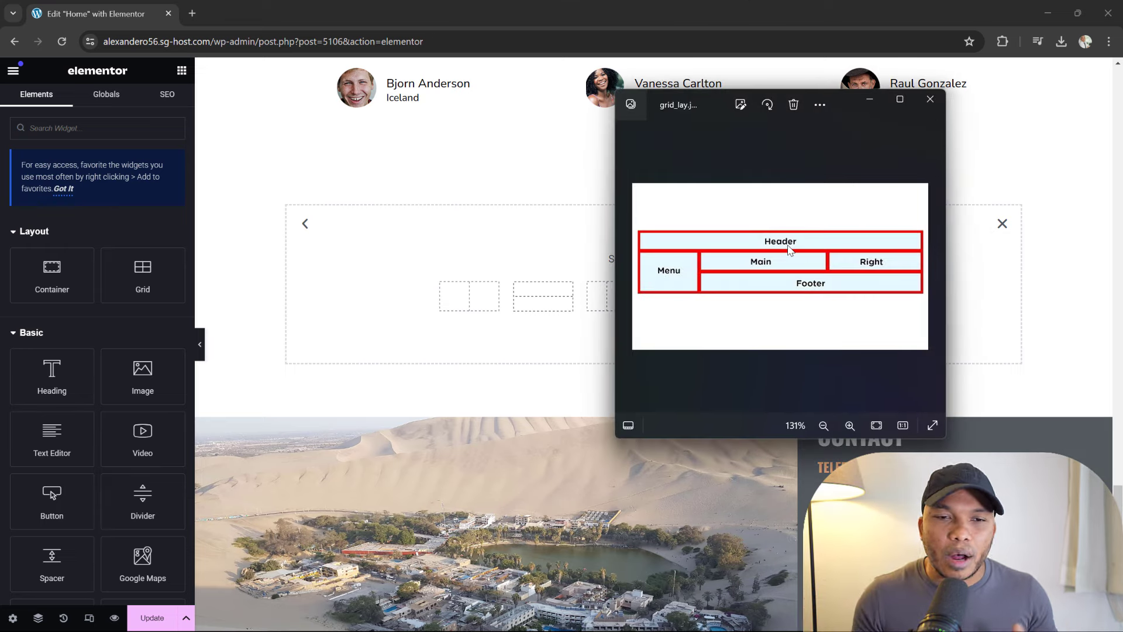
left_click_drag(845, 111, 1111, 115)
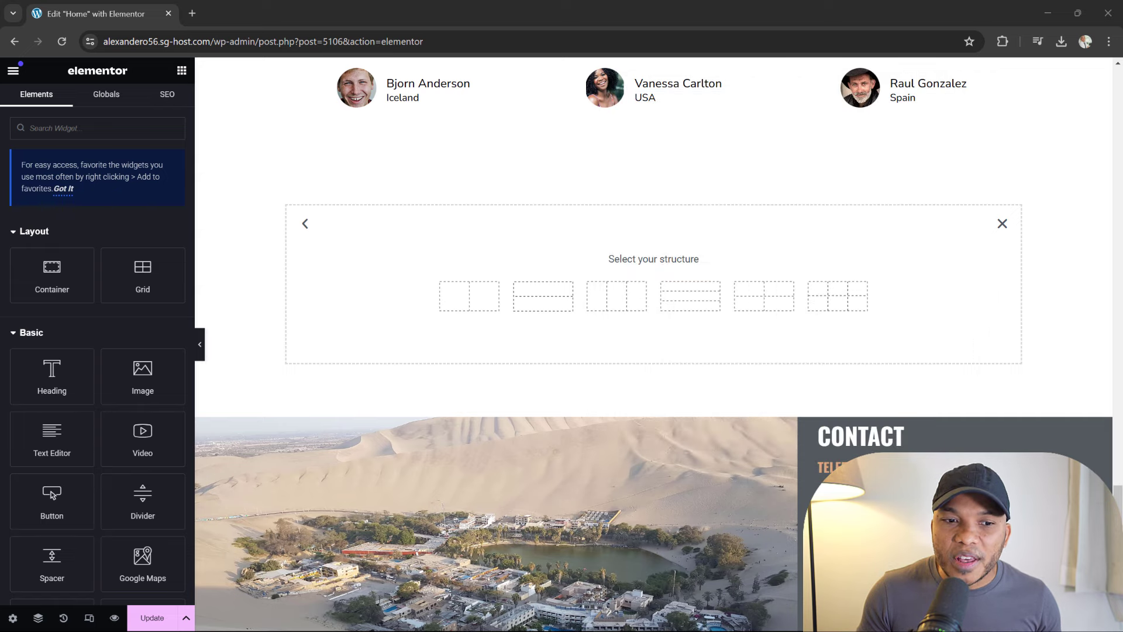
left_click(547, 299)
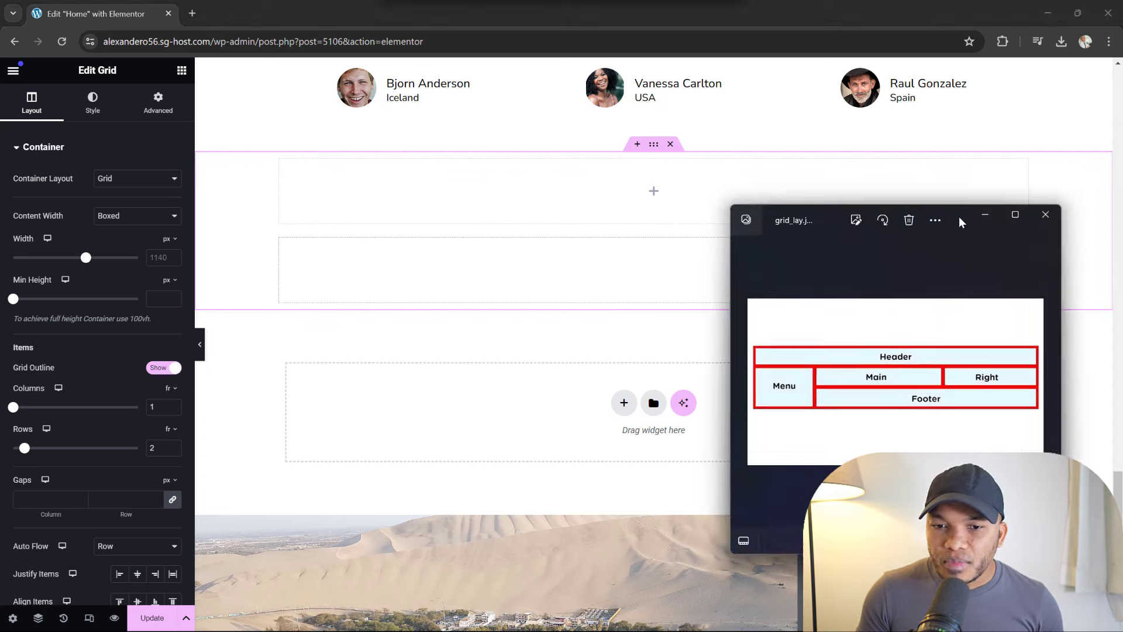
left_click_drag(959, 217, 879, 220)
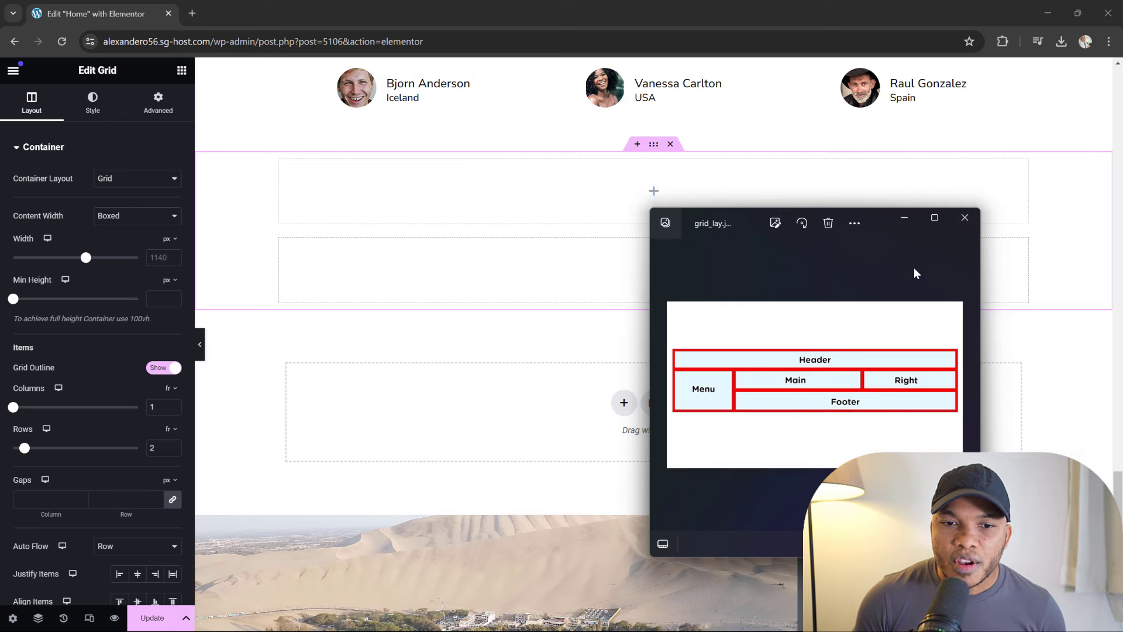
left_click(964, 217)
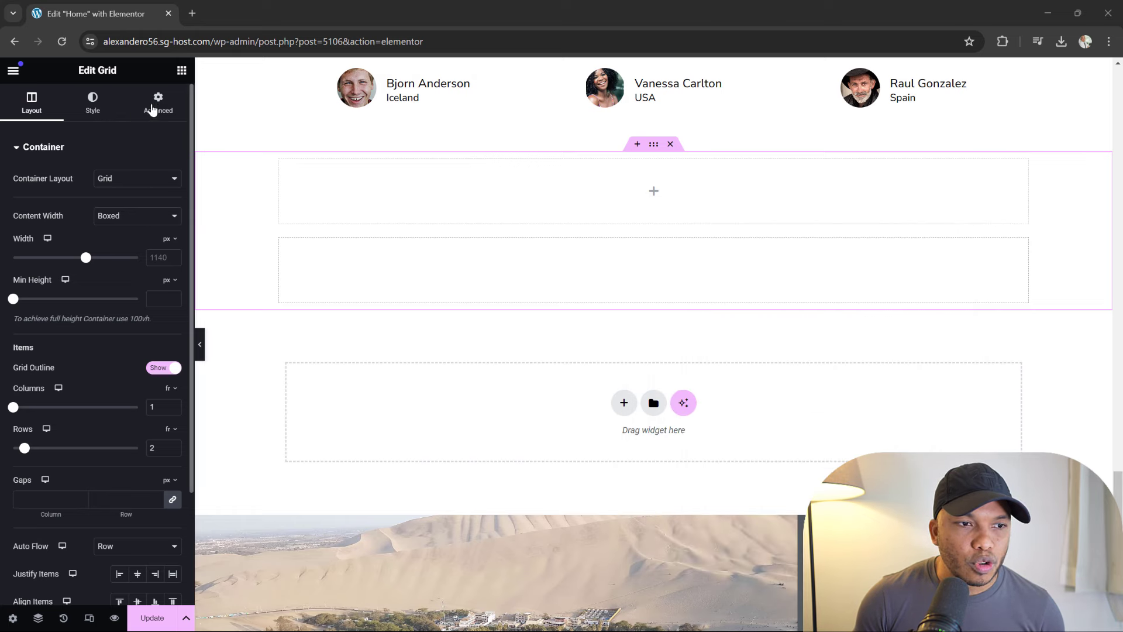
- Place a Heading widget in the grid's first row and center-align its text
left_click(181, 70)
left_click_drag(57, 368, 578, 201)
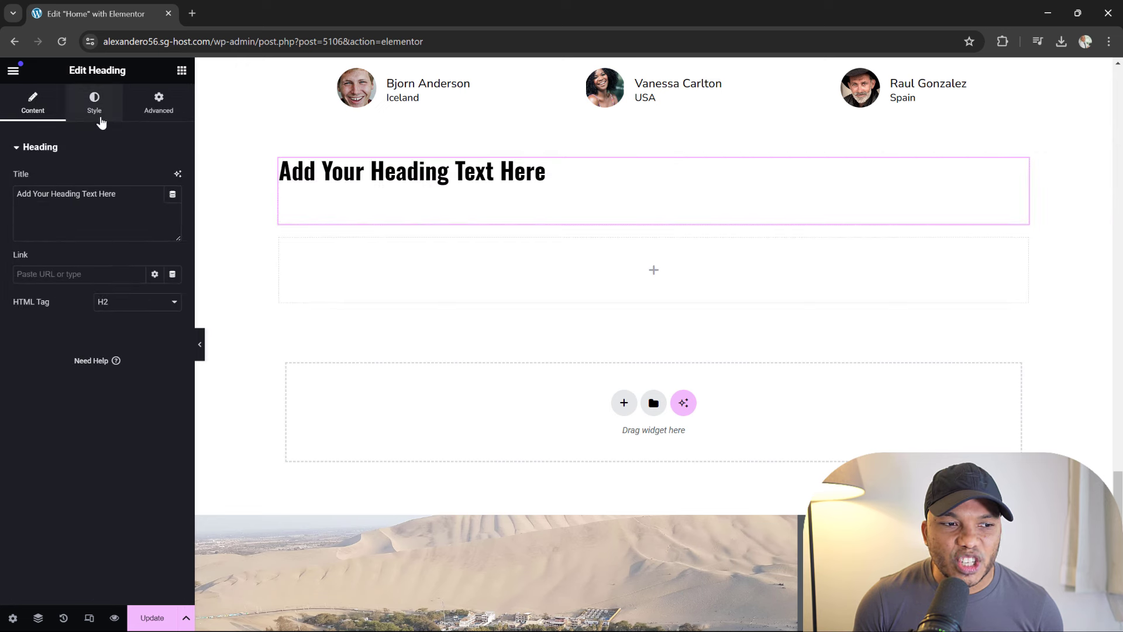
left_click(97, 111)
left_click(137, 181)
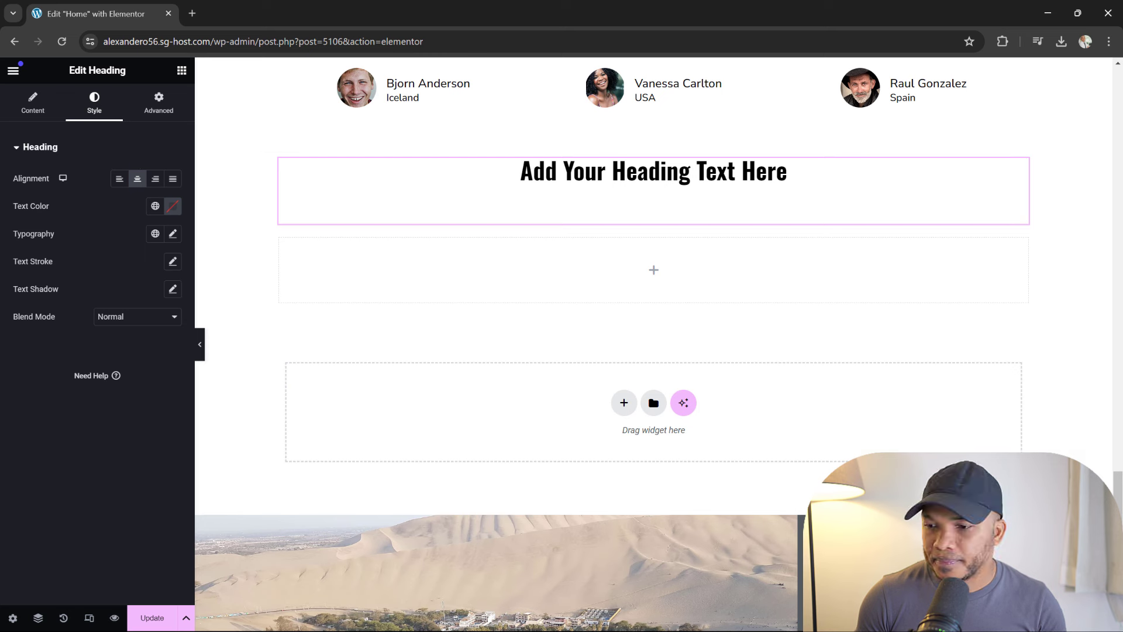
left_click(781, 190)
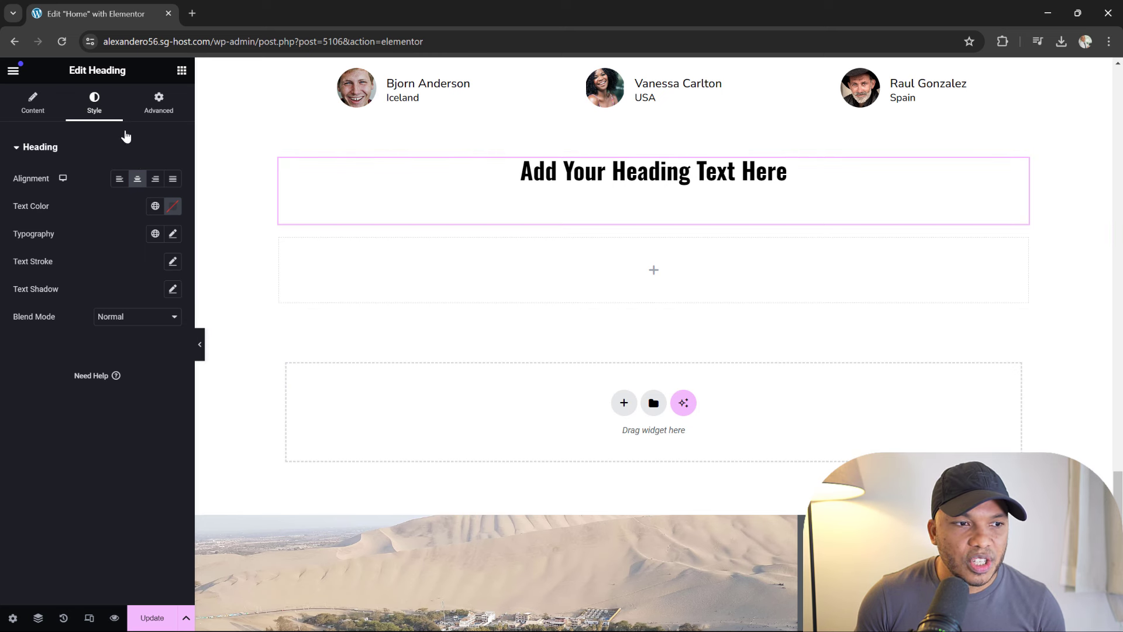
- Change the first row's heading title to Header
left_click(35, 108)
left_click_drag(117, 194, 3, 200)
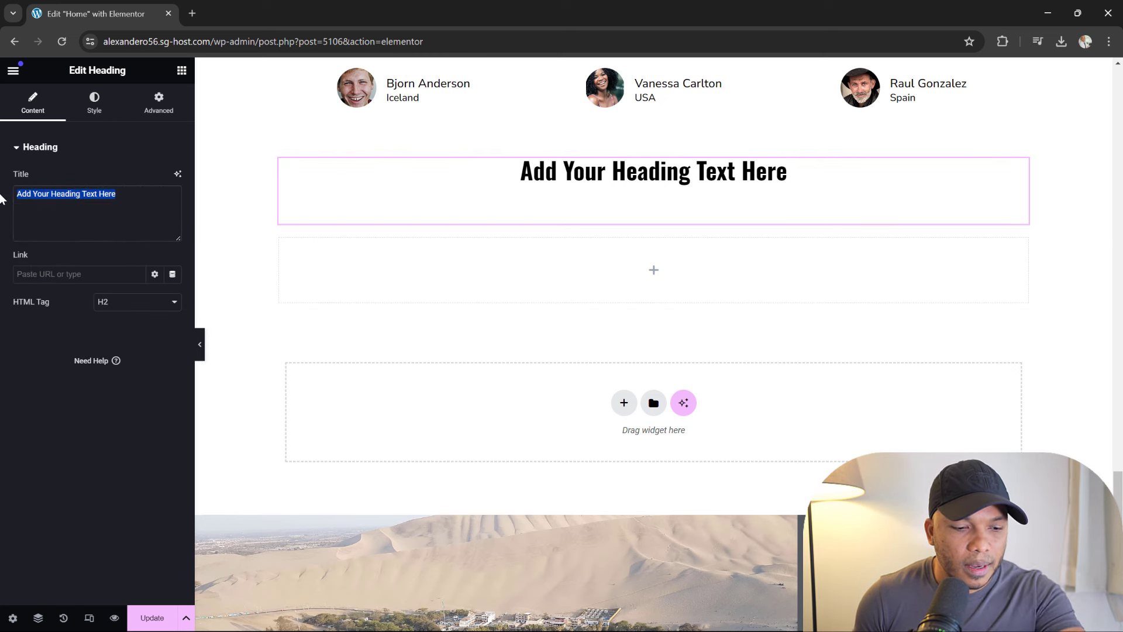
type("Header")
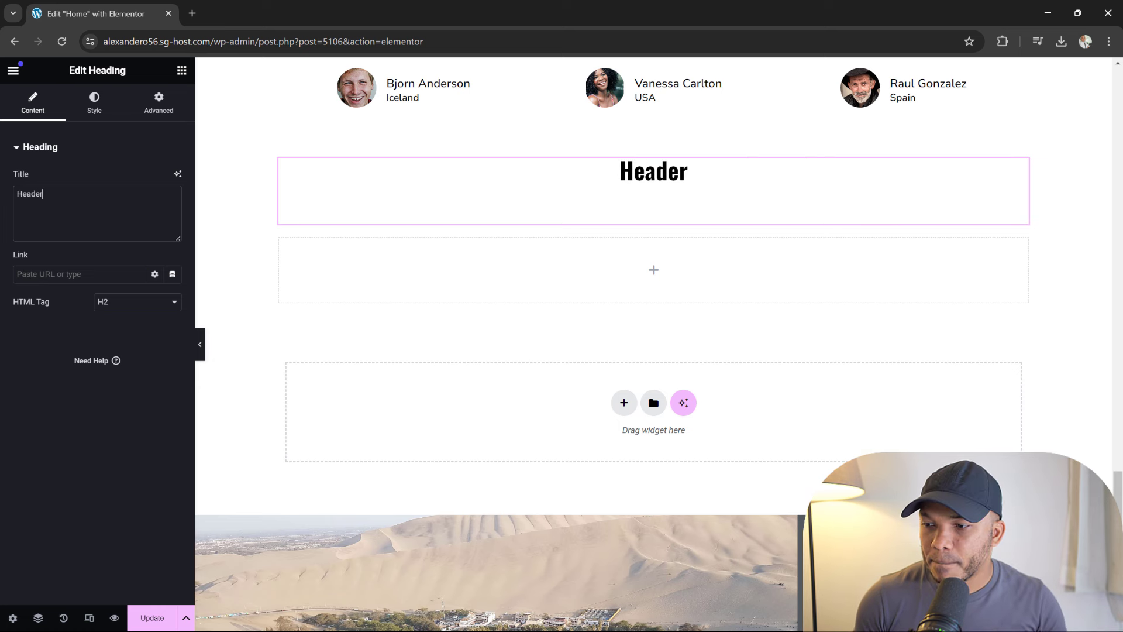
- Review the enlarged grid_lay.jpg reference layout, and add a Navigation Menu widget to the container in the second row
key("alt+Tab")
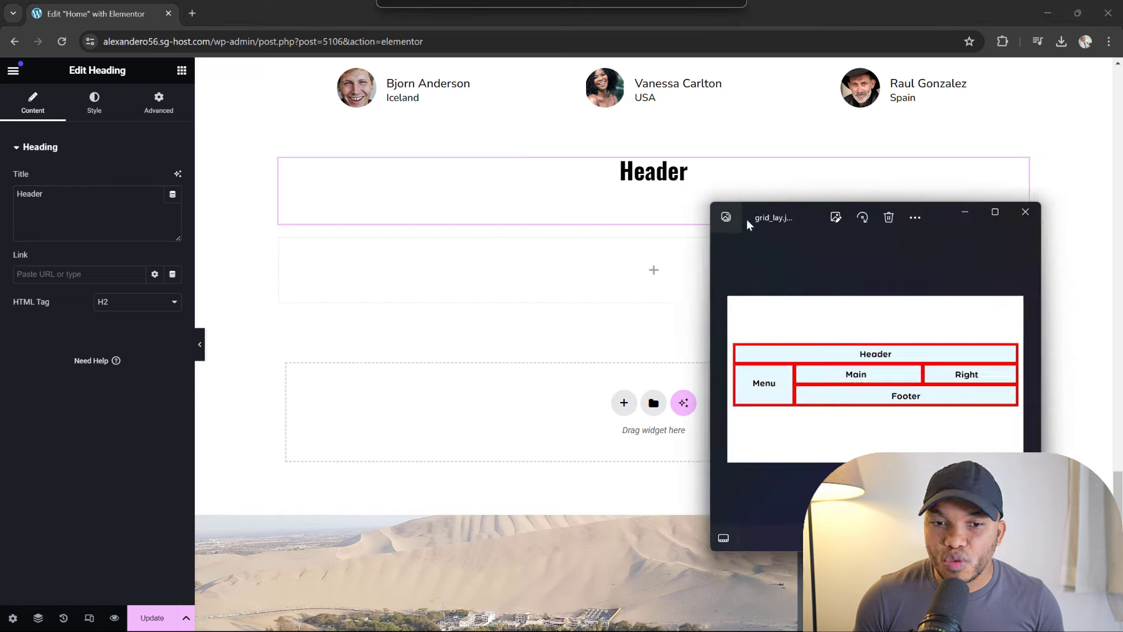
left_click_drag(775, 212, 738, 201)
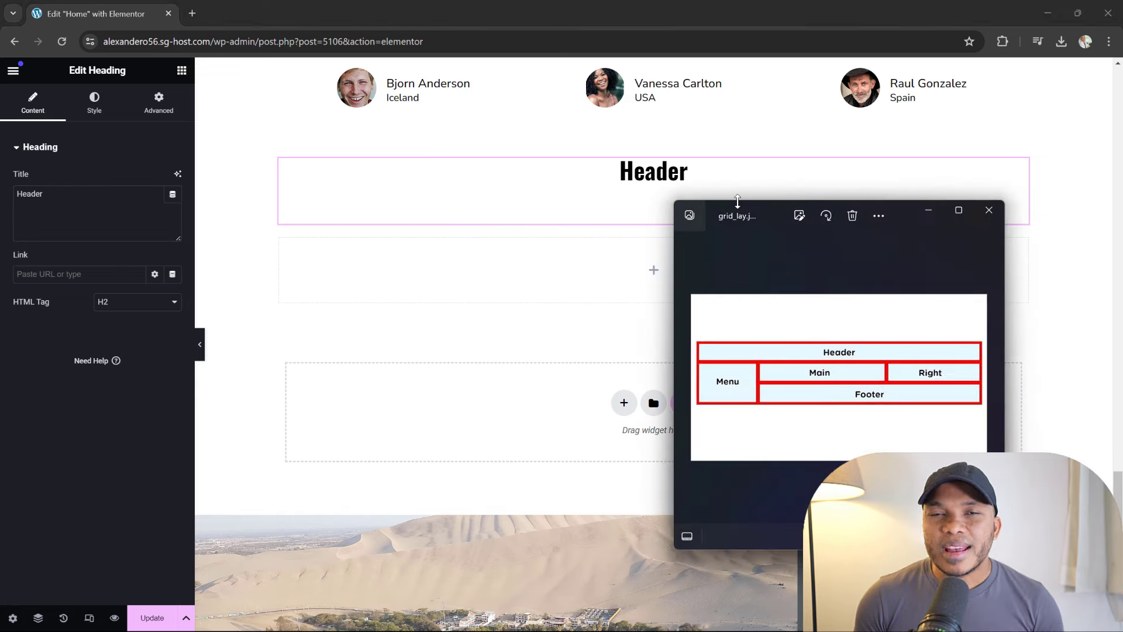
left_click(958, 211)
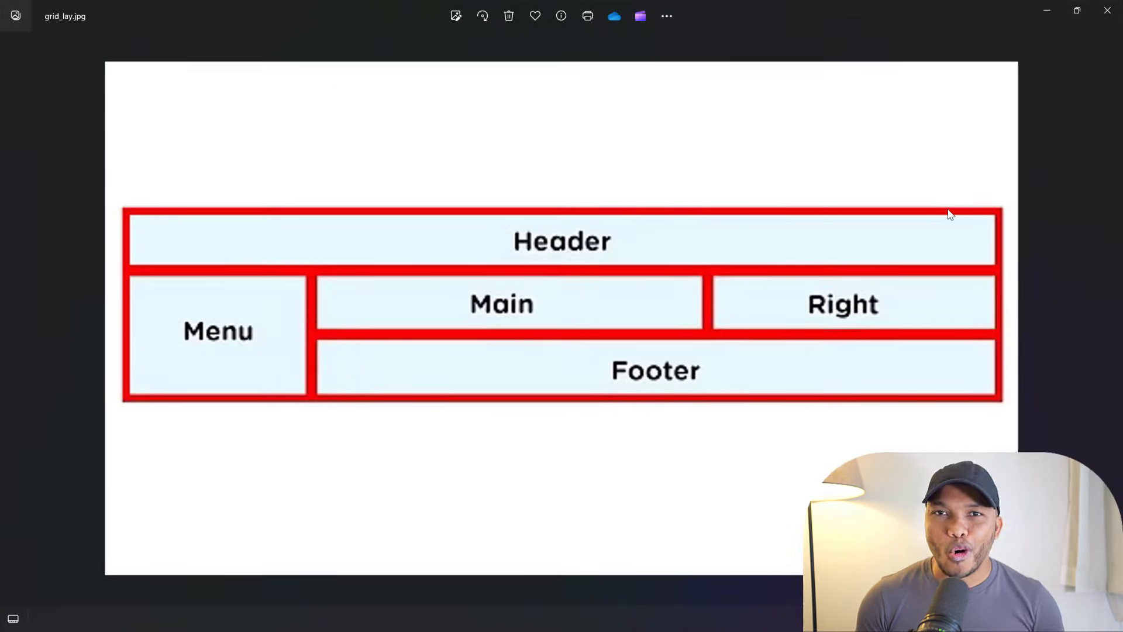
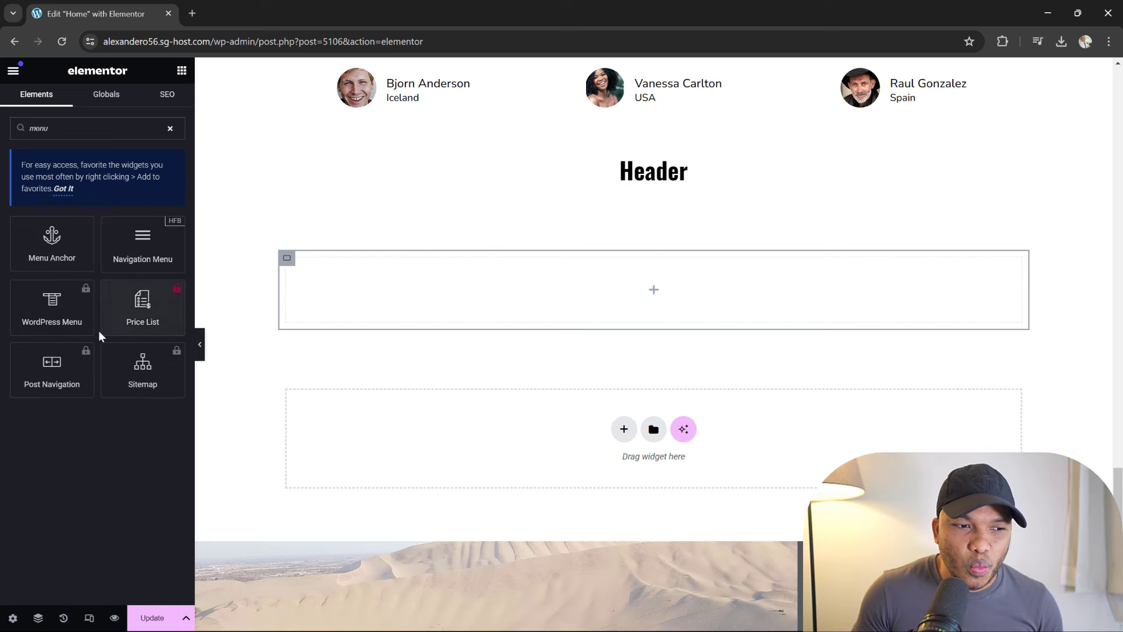
left_click(152, 242)
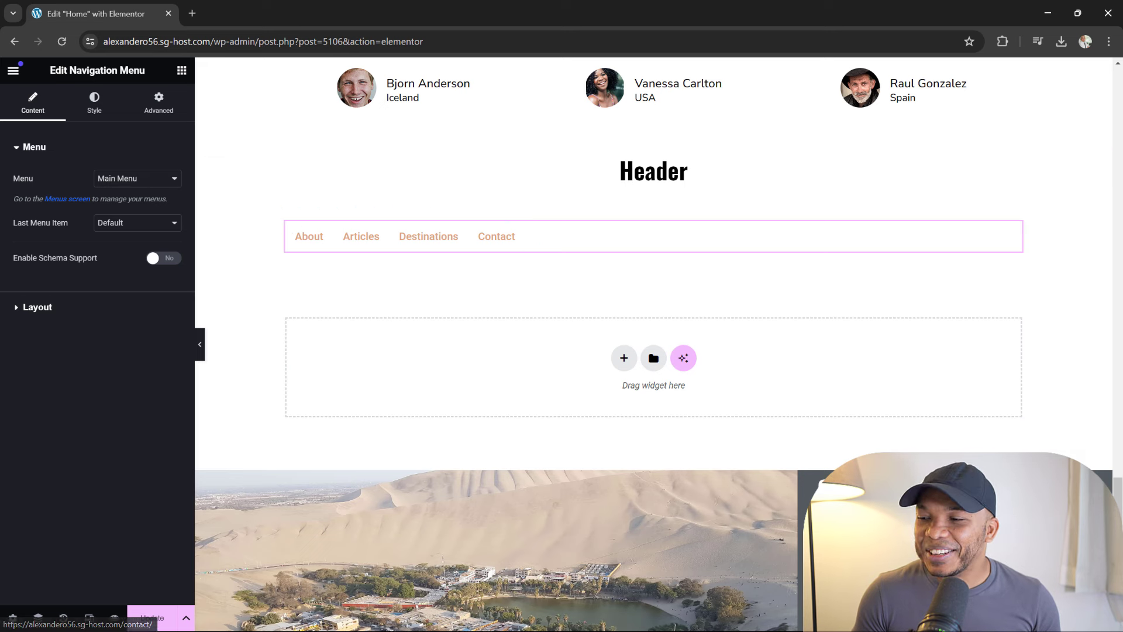
- Compare the menu's placement with the reference image and nest a Grid container below the navigation menu in the second-row container
left_click_drag(1120, 156, 843, 156)
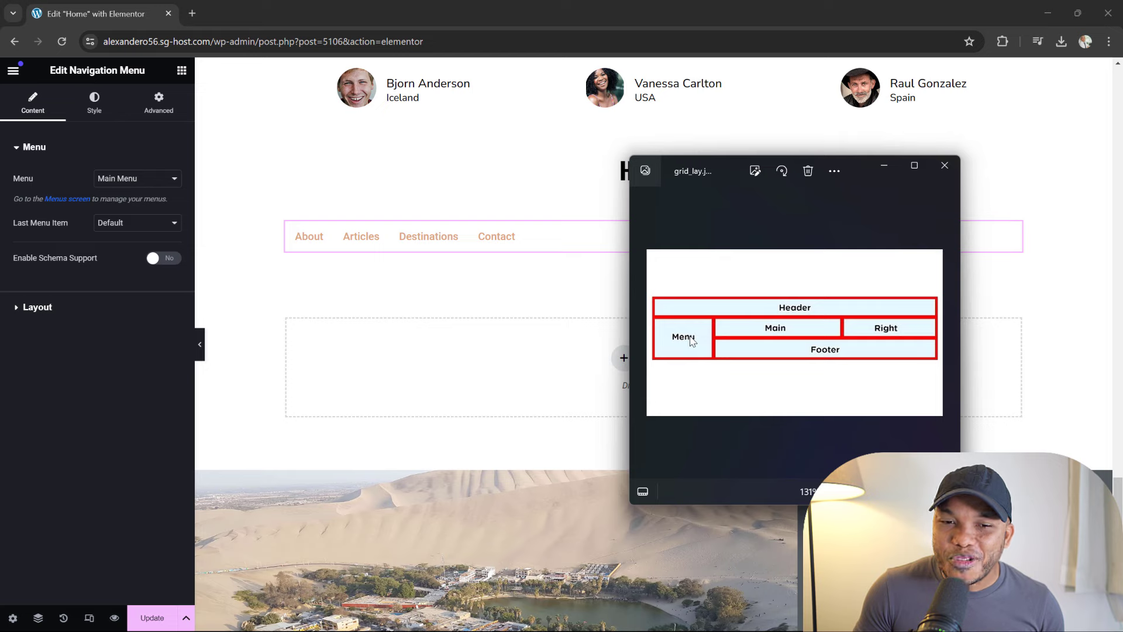
left_click(914, 165)
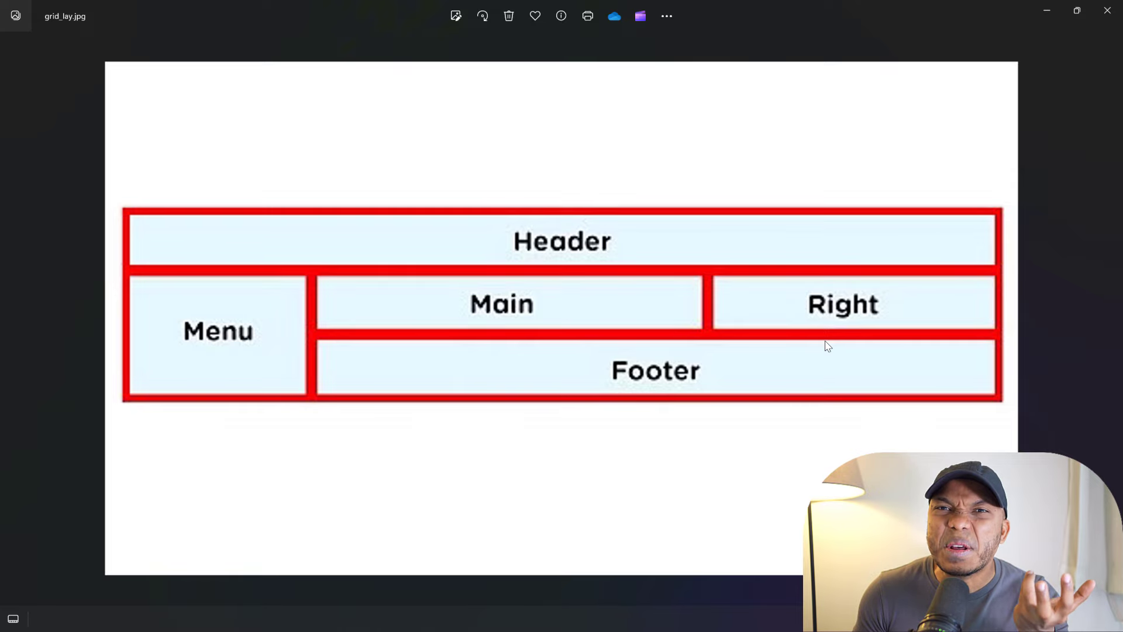
key("alt+Tab")
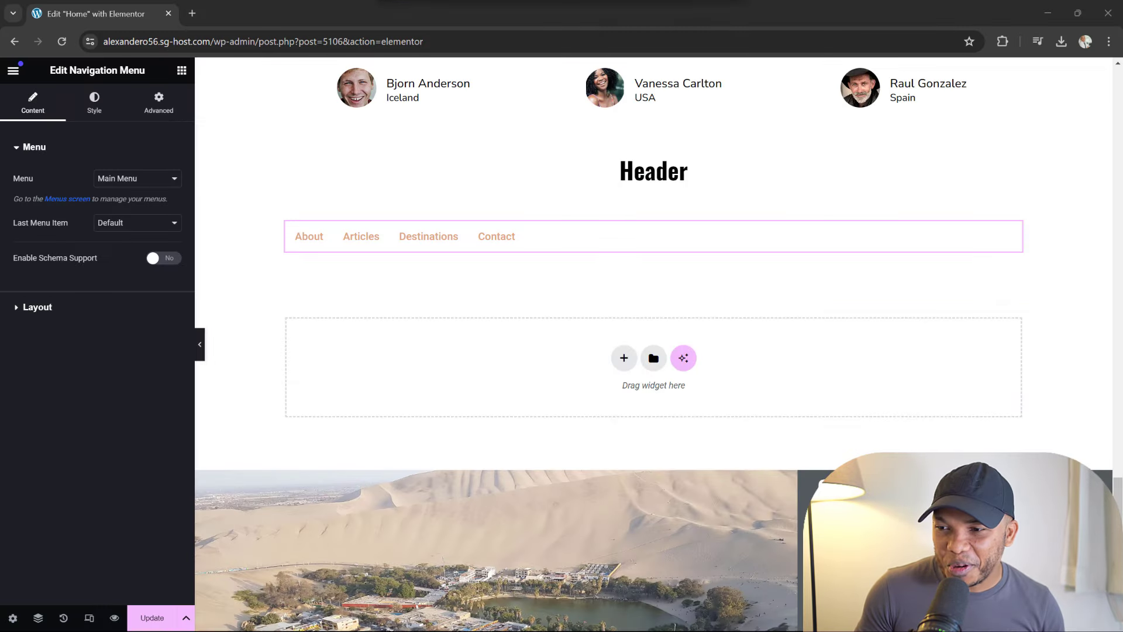
left_click(181, 70)
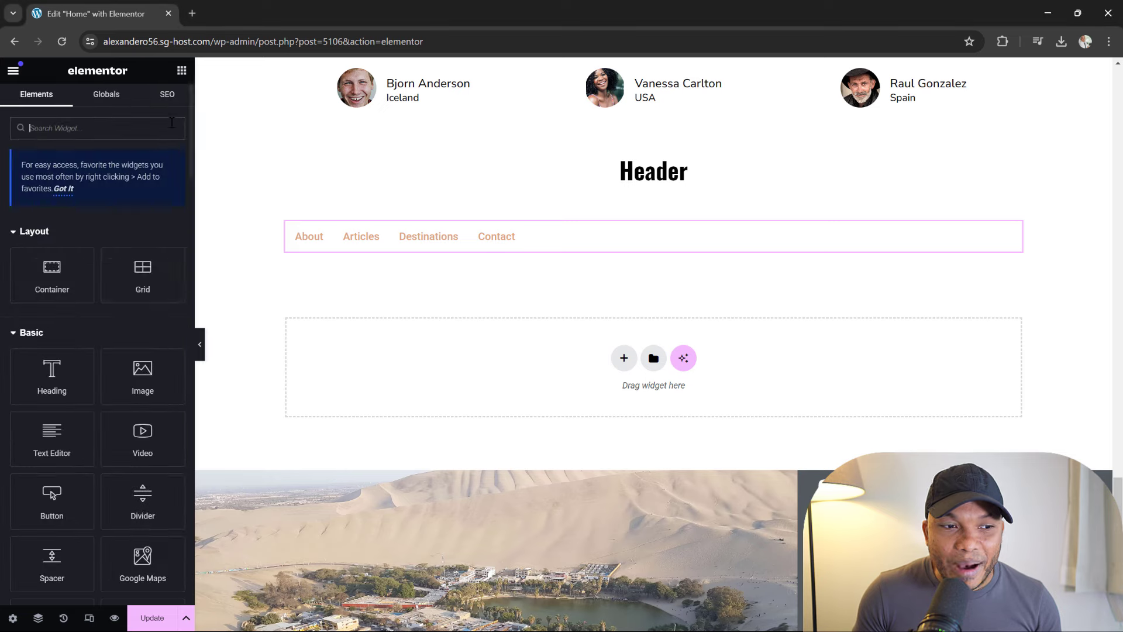
left_click_drag(137, 281, 516, 261)
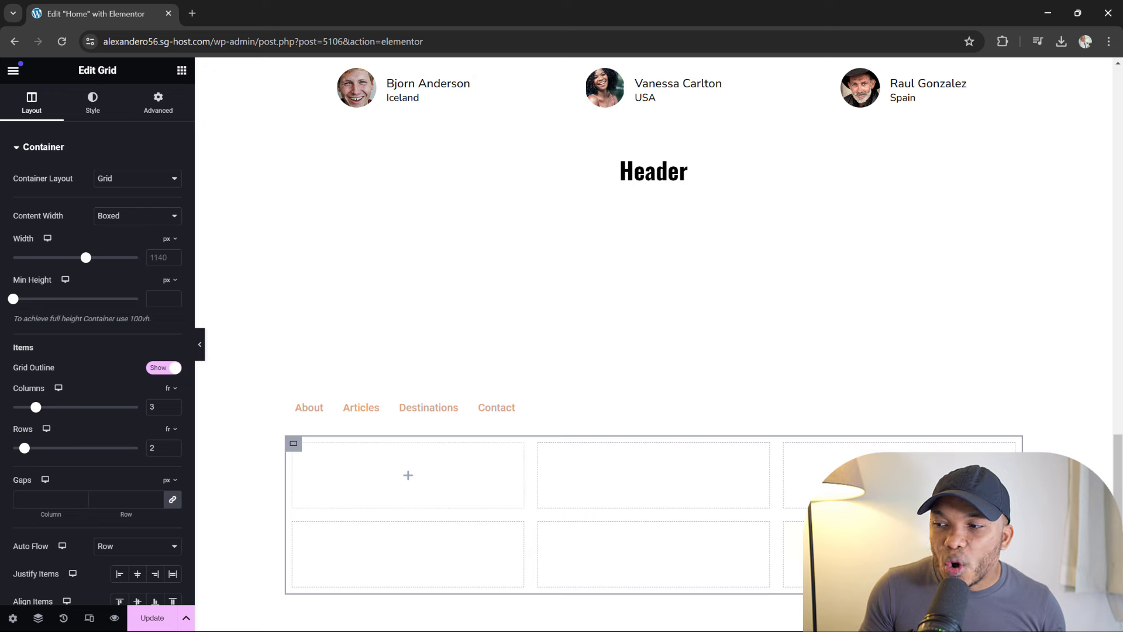
- Check the Menu area in the reference image and set the second-row container's direction to horizontal so its items sit side by side
key("alt+Tab")
left_click(869, 139)
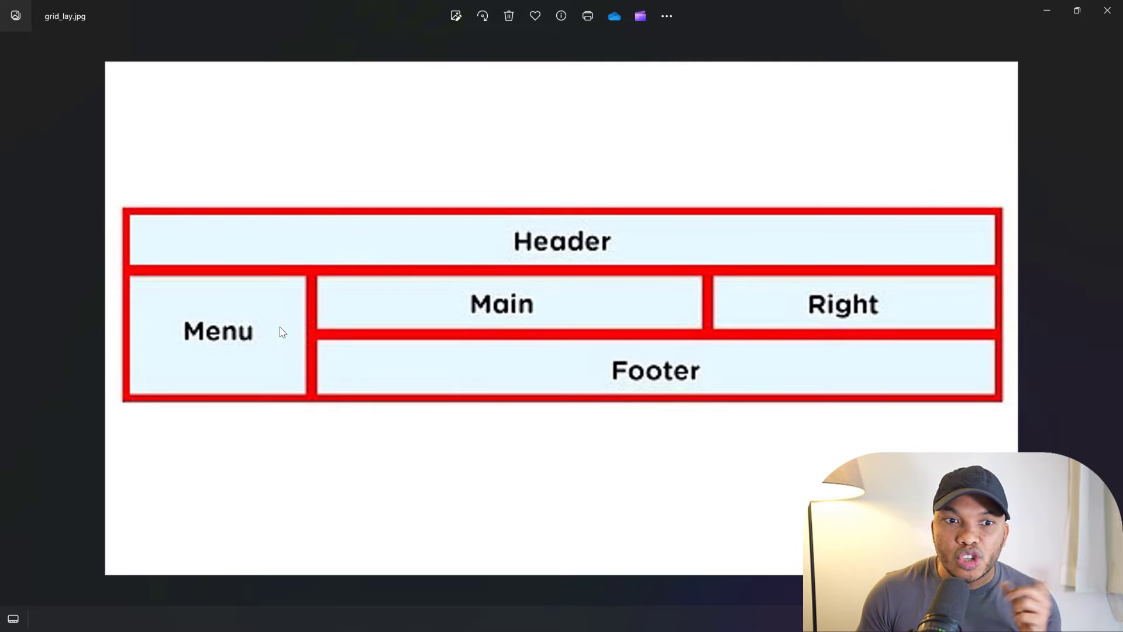
left_click(1047, 10)
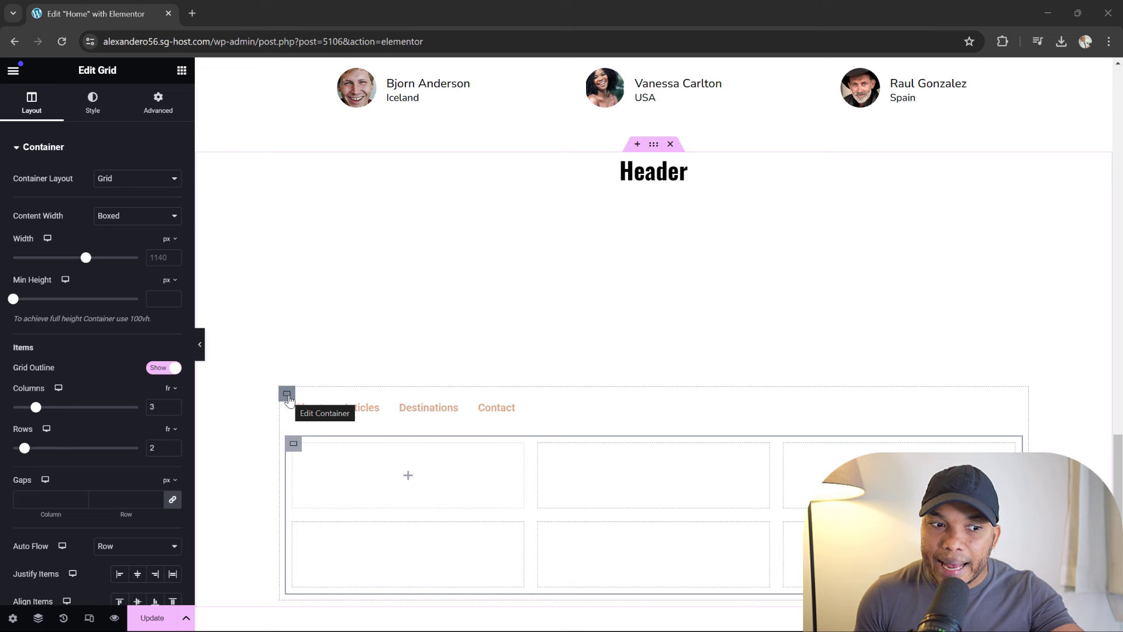
left_click(287, 395)
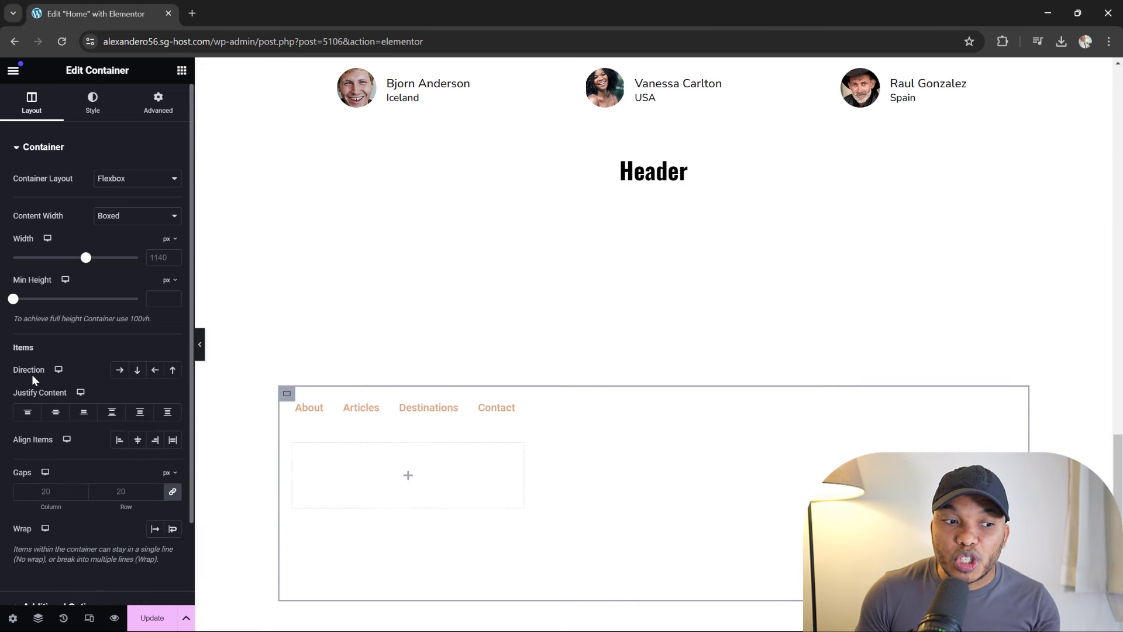
left_click(120, 371)
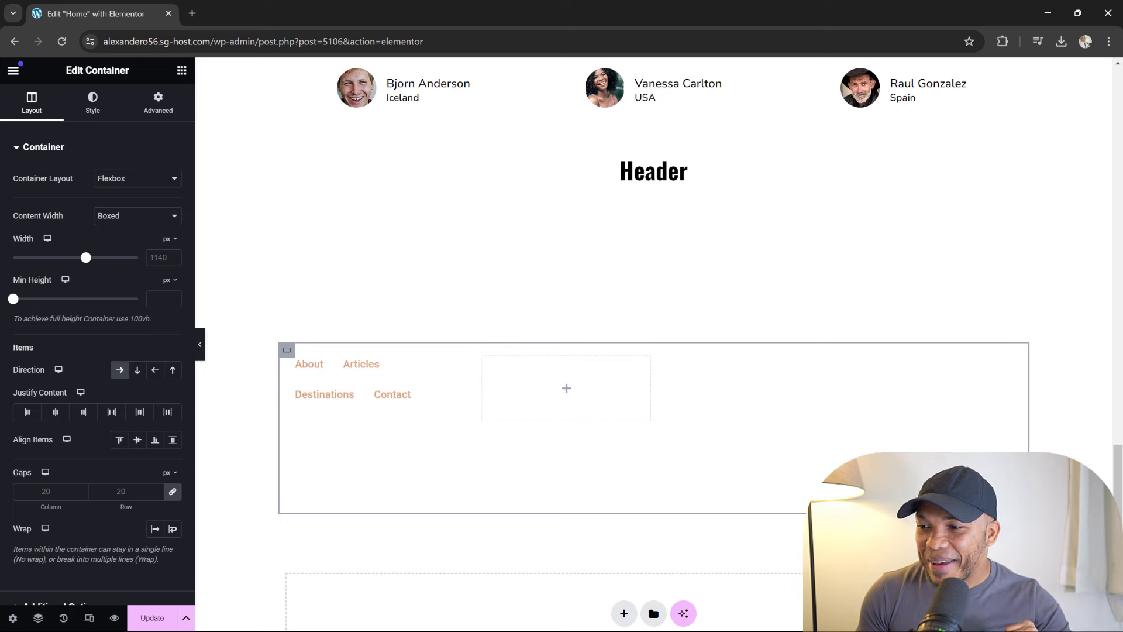
- Check the Main, Right and Footer areas in the reference image and set the nested grid to 2 columns
key("alt+Tab")
left_click_drag(883, 103, 769, 118)
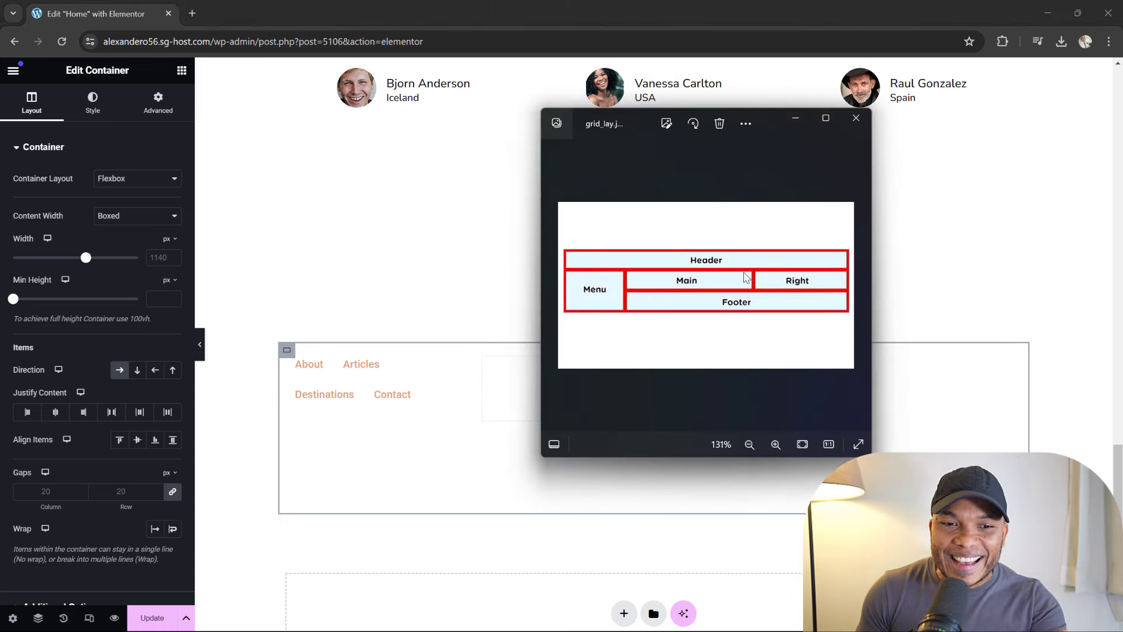
left_click(826, 119)
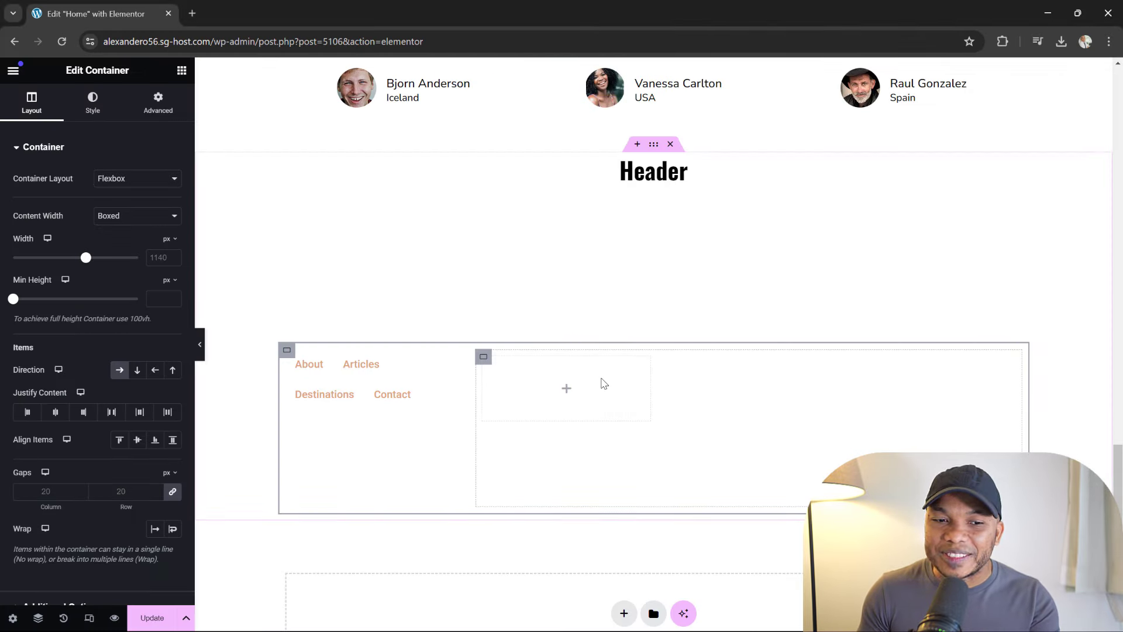
left_click(484, 357)
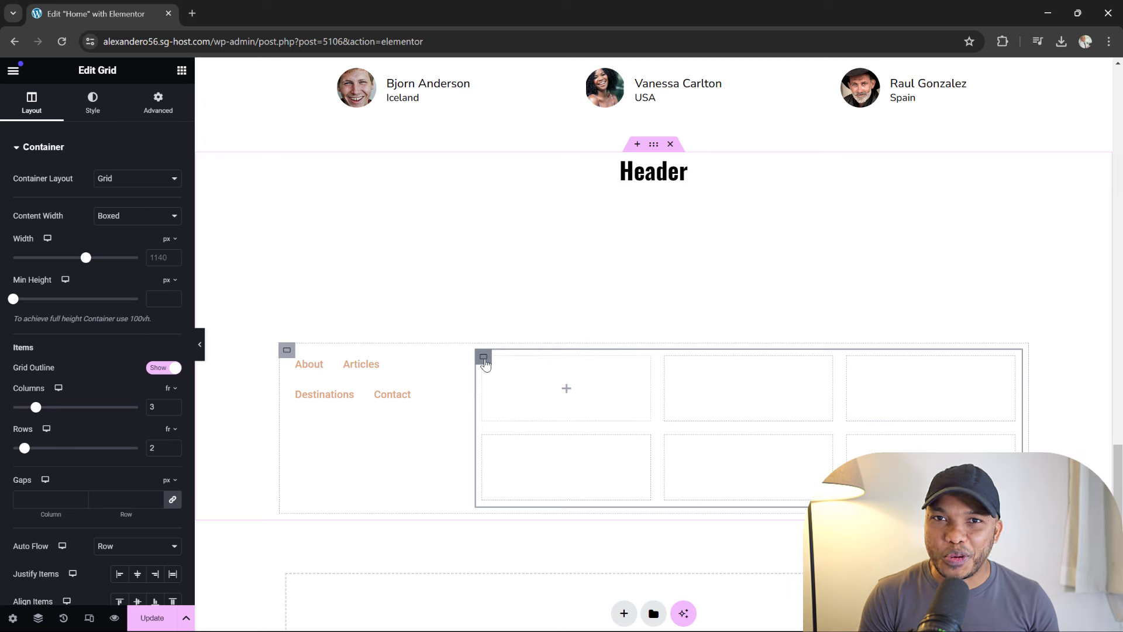
key("alt+Tab")
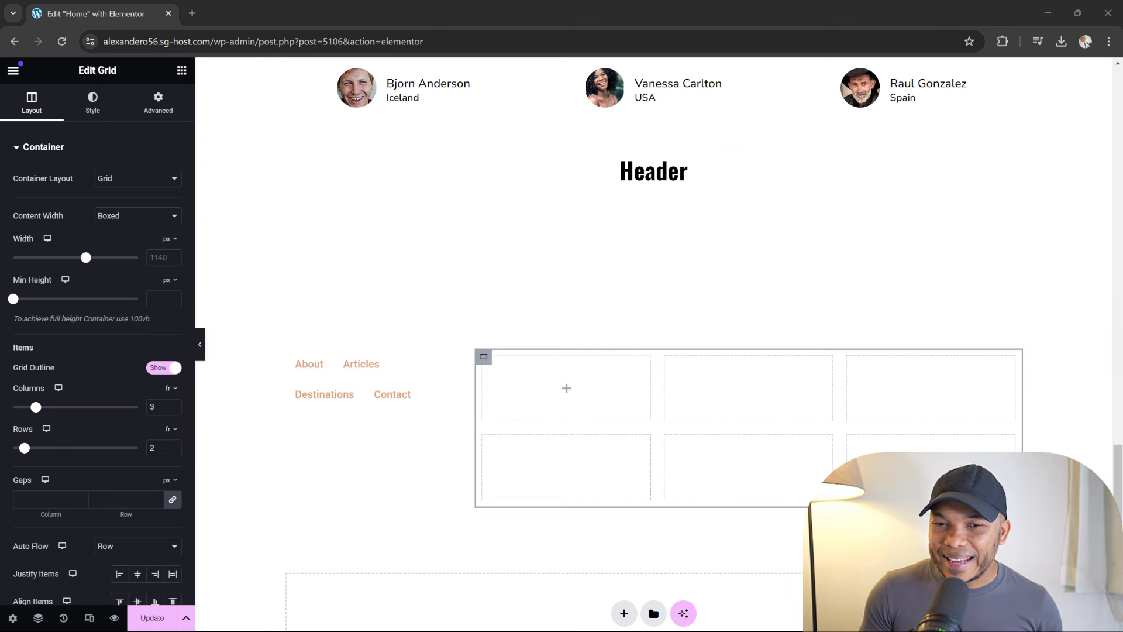
left_click_drag(1026, 79, 973, 65)
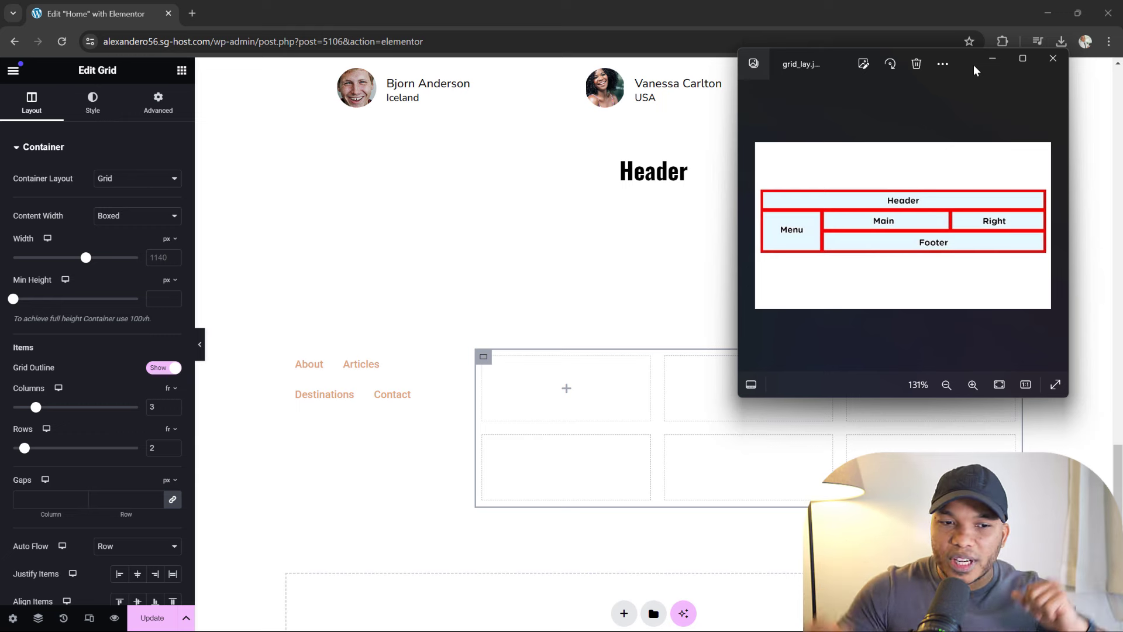
left_click(993, 58)
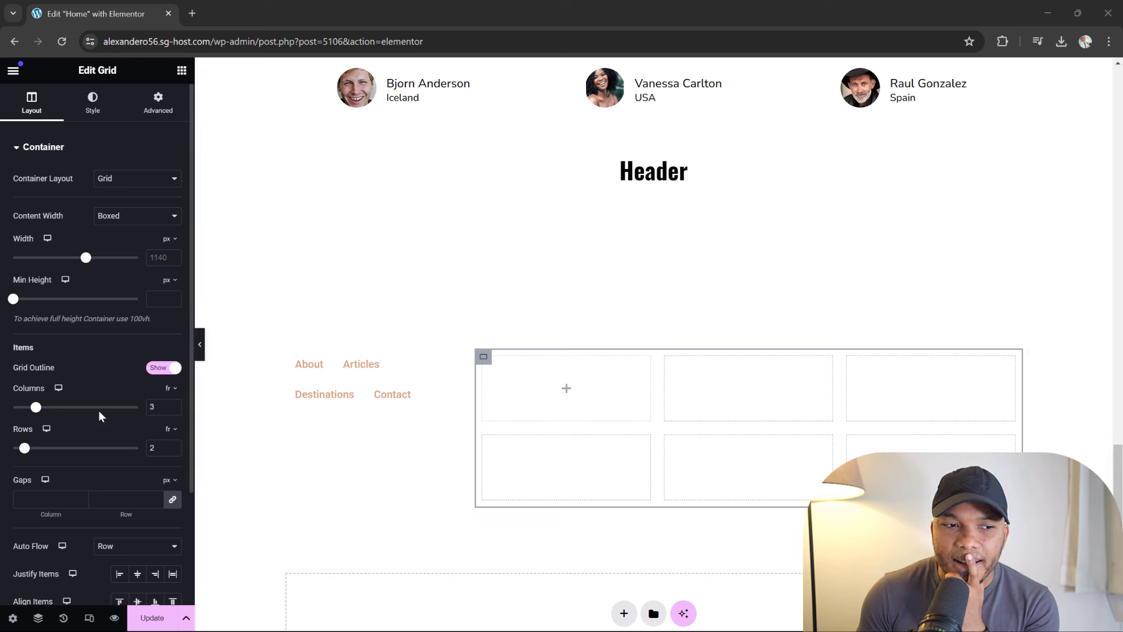
left_click(173, 409)
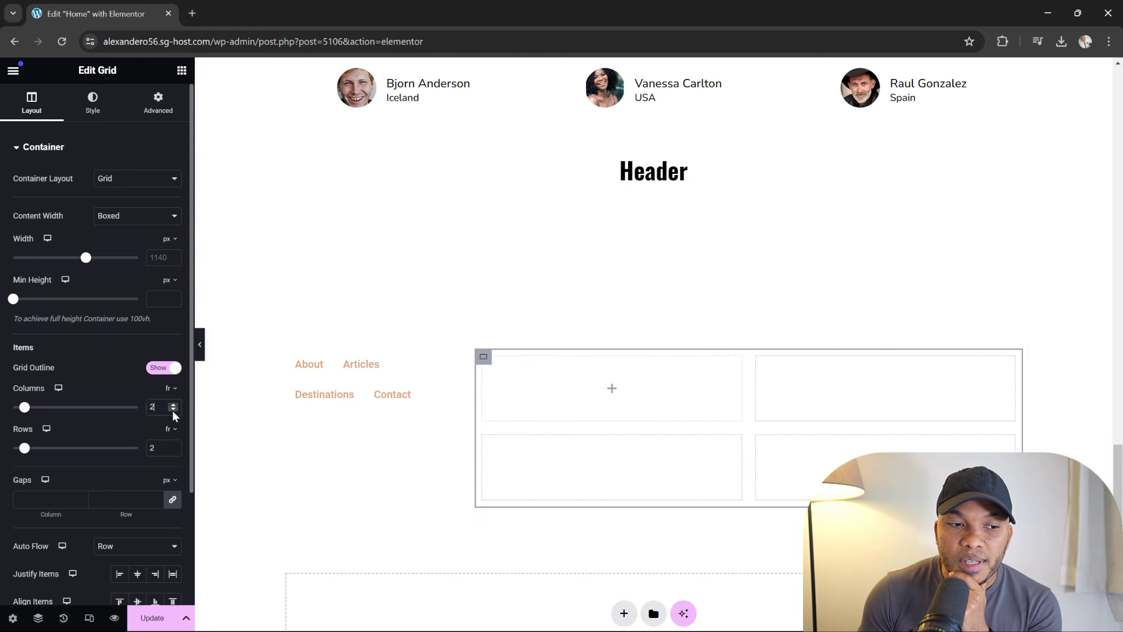
- Set the grid beside the navigation menu to 1 column and 2 rows
left_click(172, 409)
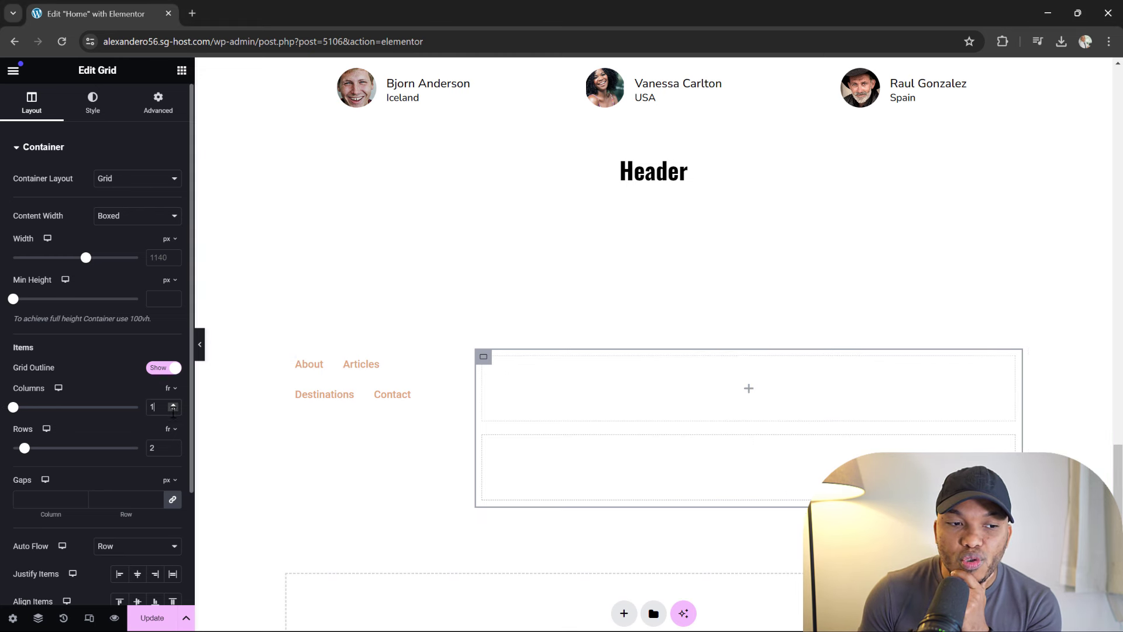
left_click(173, 450)
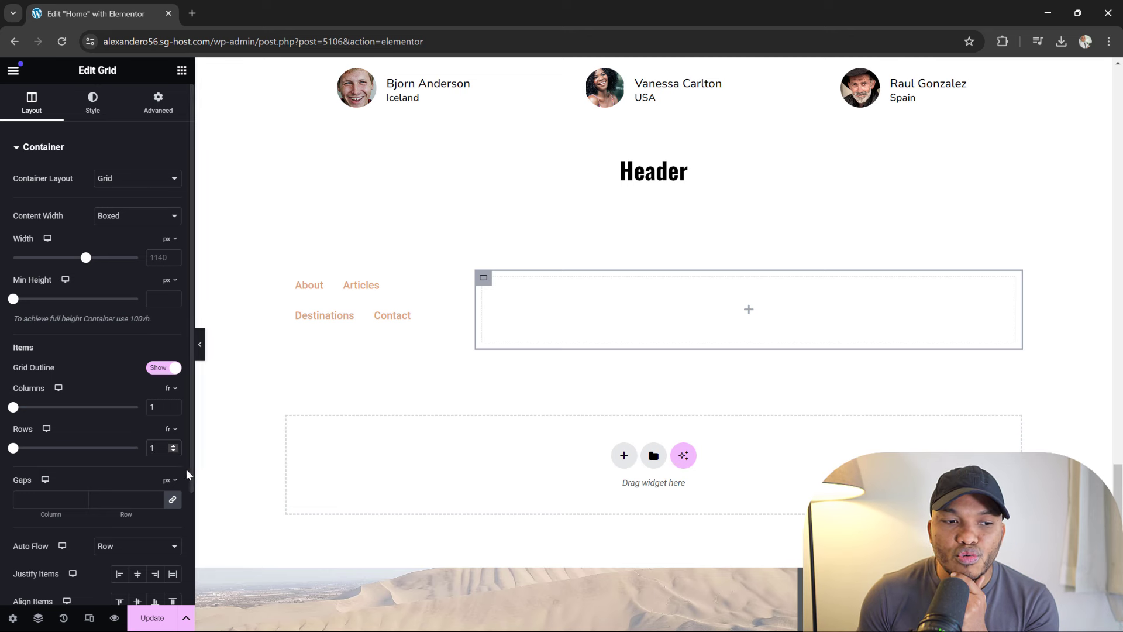
left_click(174, 445)
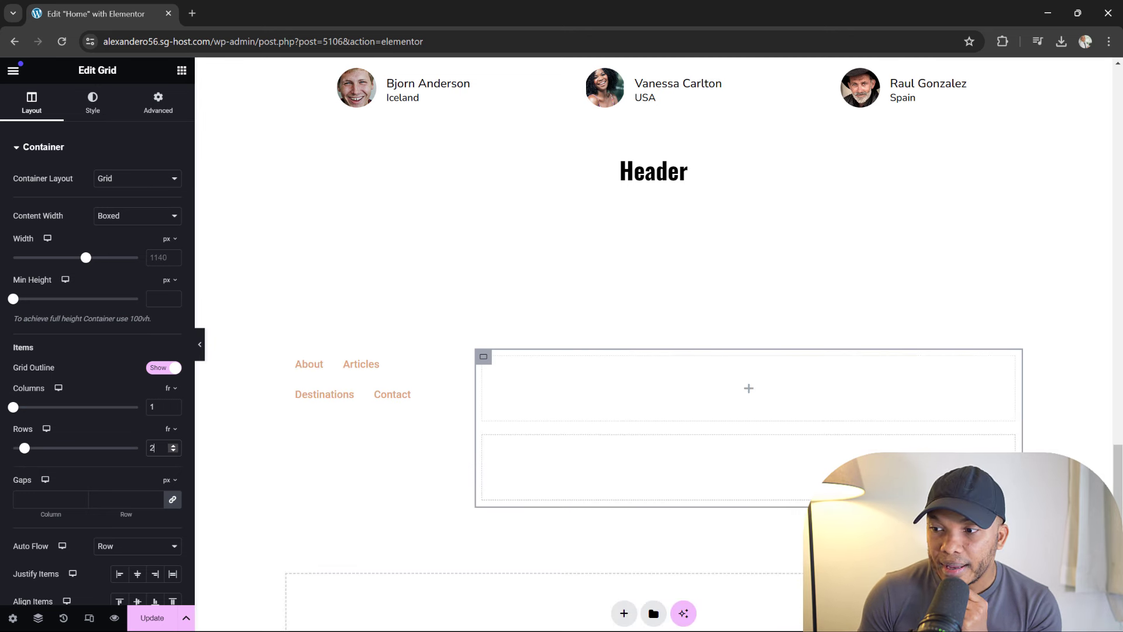
- Check the Main, Right and Footer areas in the reference image and nest a 2-column, 1-row Grid in the nested grid's first row
key("alt+Tab")
left_click_drag(884, 86, 884, 50)
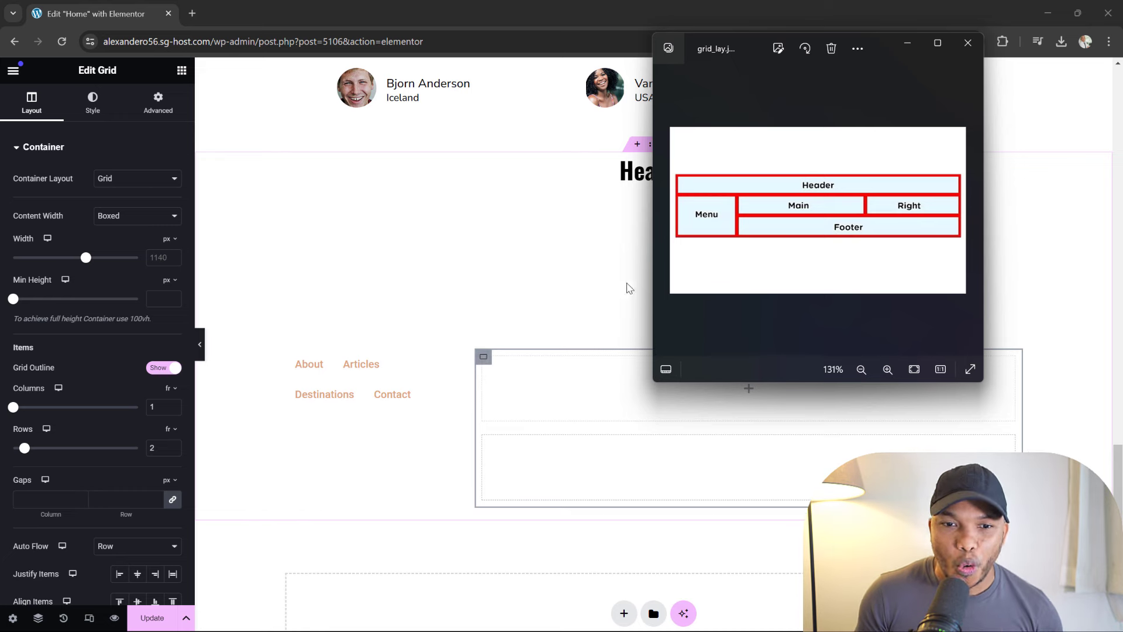
left_click(968, 43)
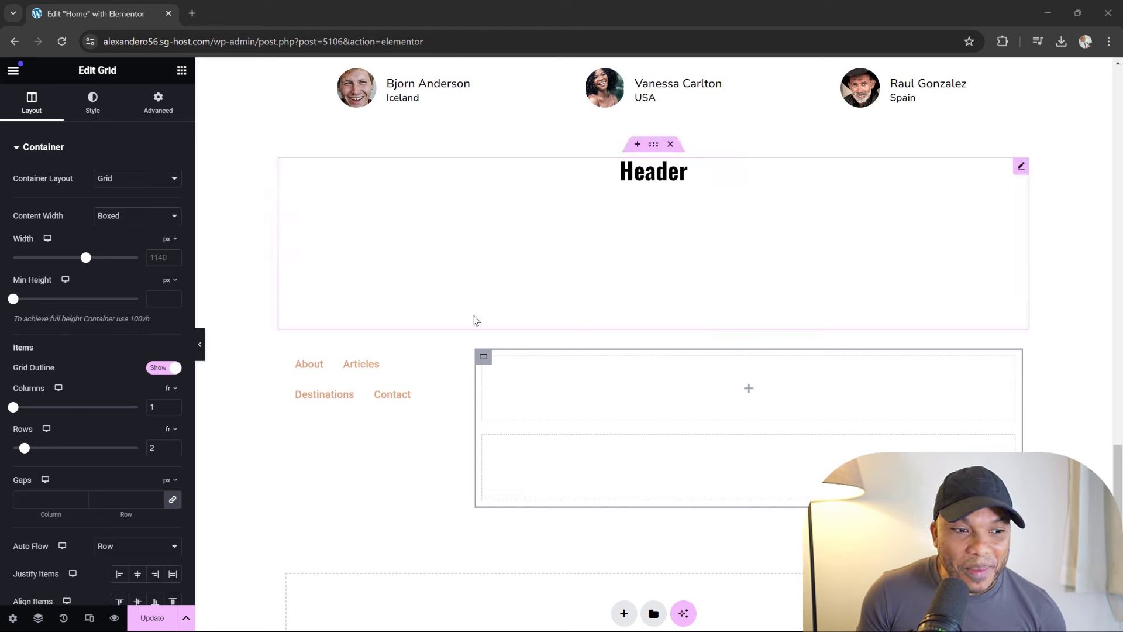
left_click(181, 70)
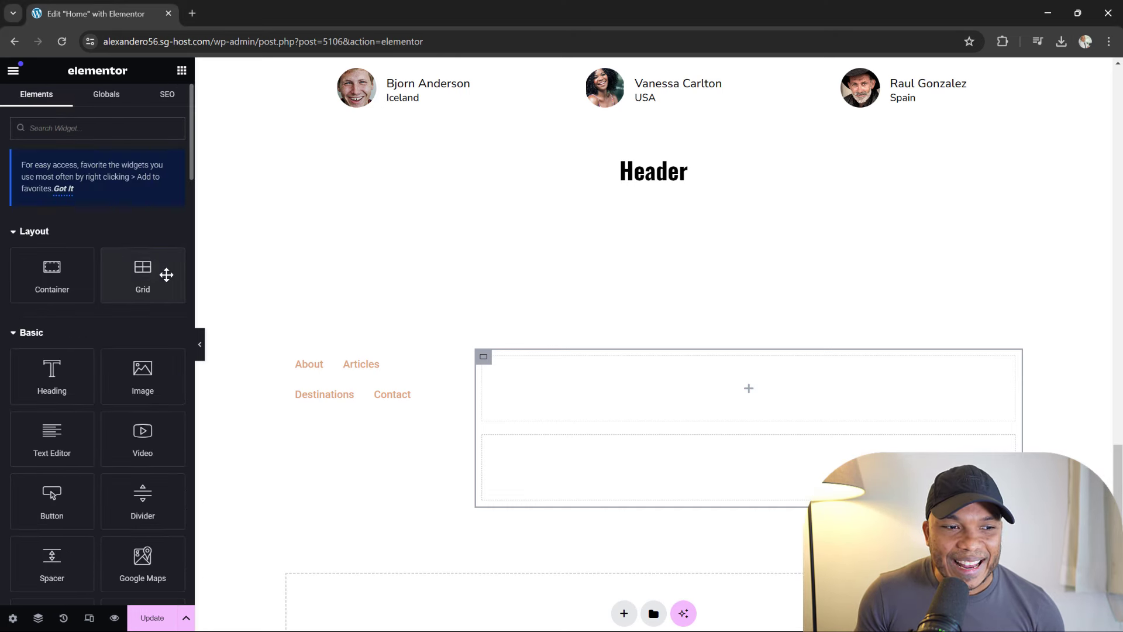
left_click_drag(166, 273, 668, 377)
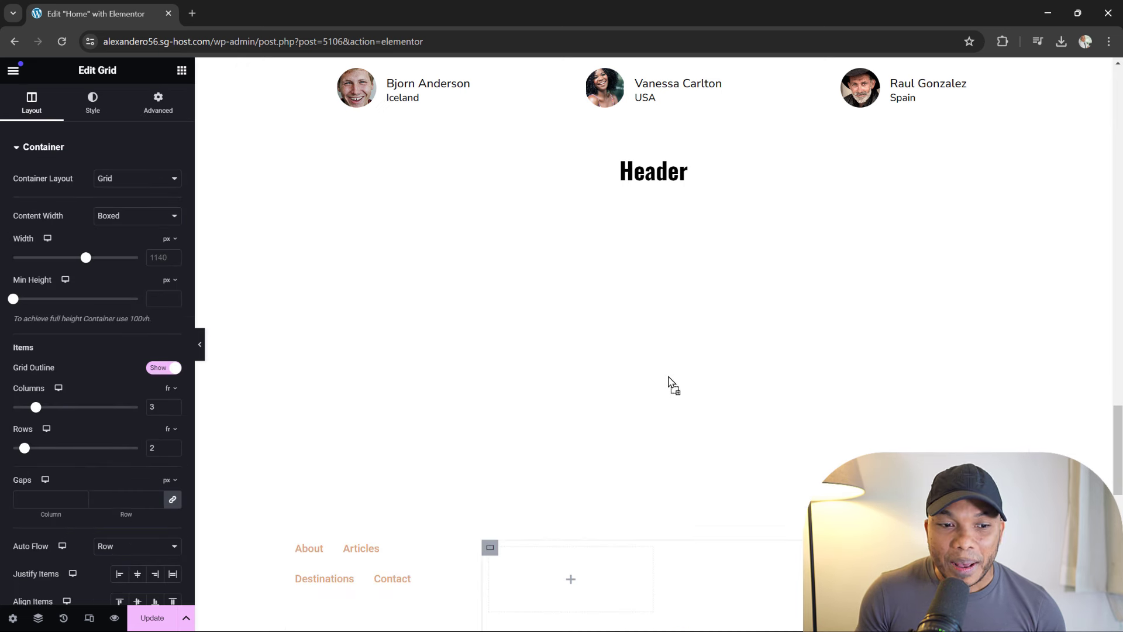
left_click(174, 409)
left_click(174, 451)
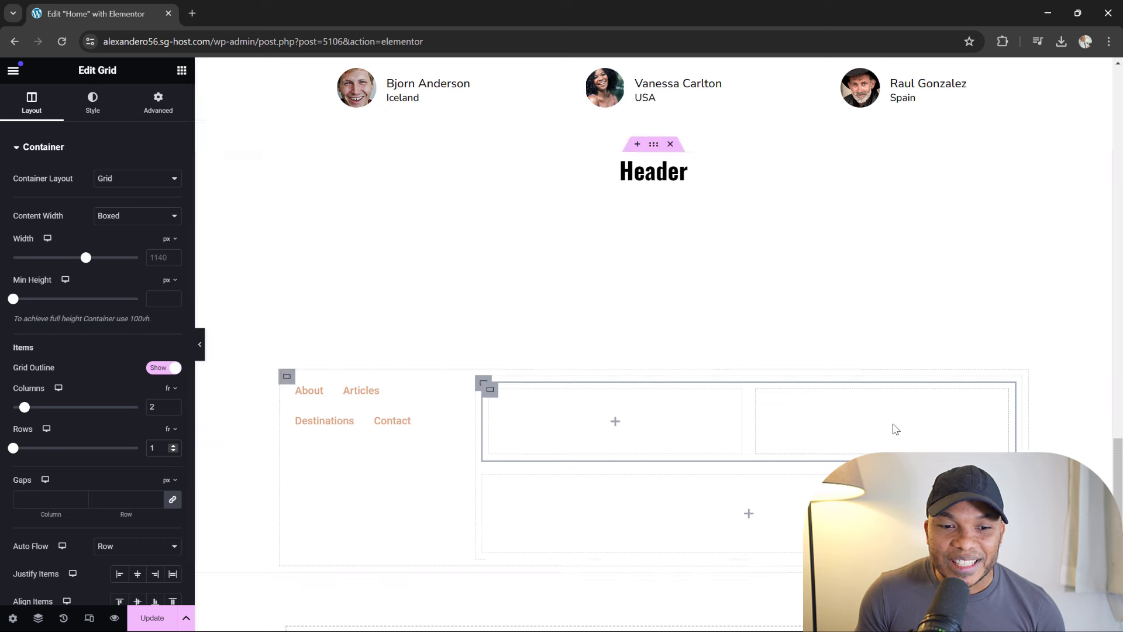
- Add a Heading widget titled "Main" to the first cell of the innermost two-column grid
scroll(819, 410, "down", 1)
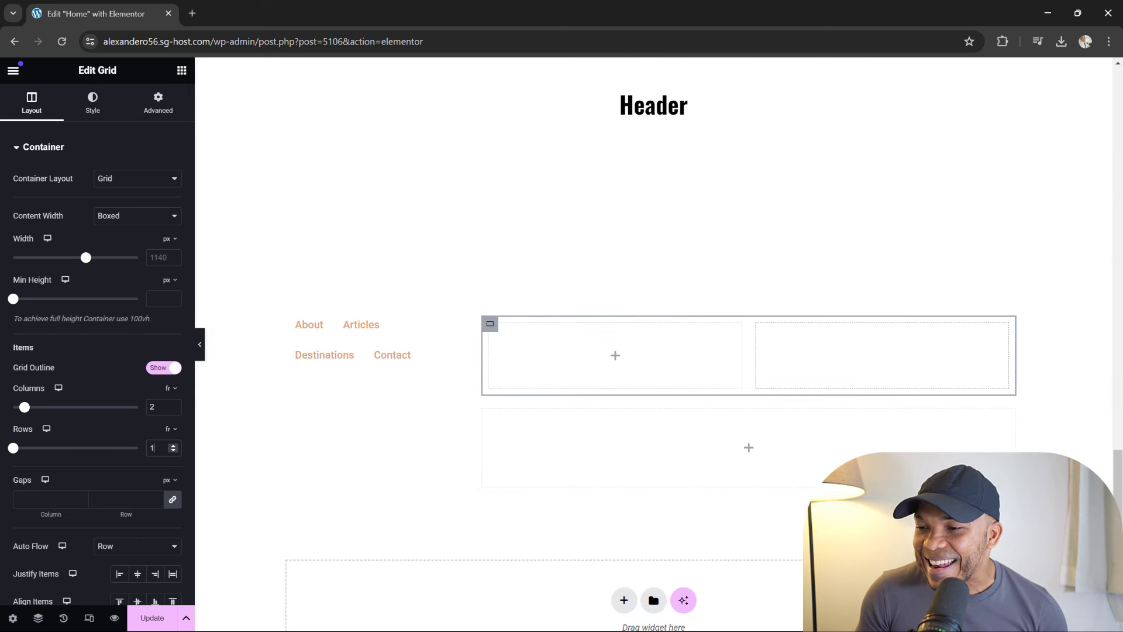
left_click(182, 71)
left_click_drag(51, 371, 606, 342)
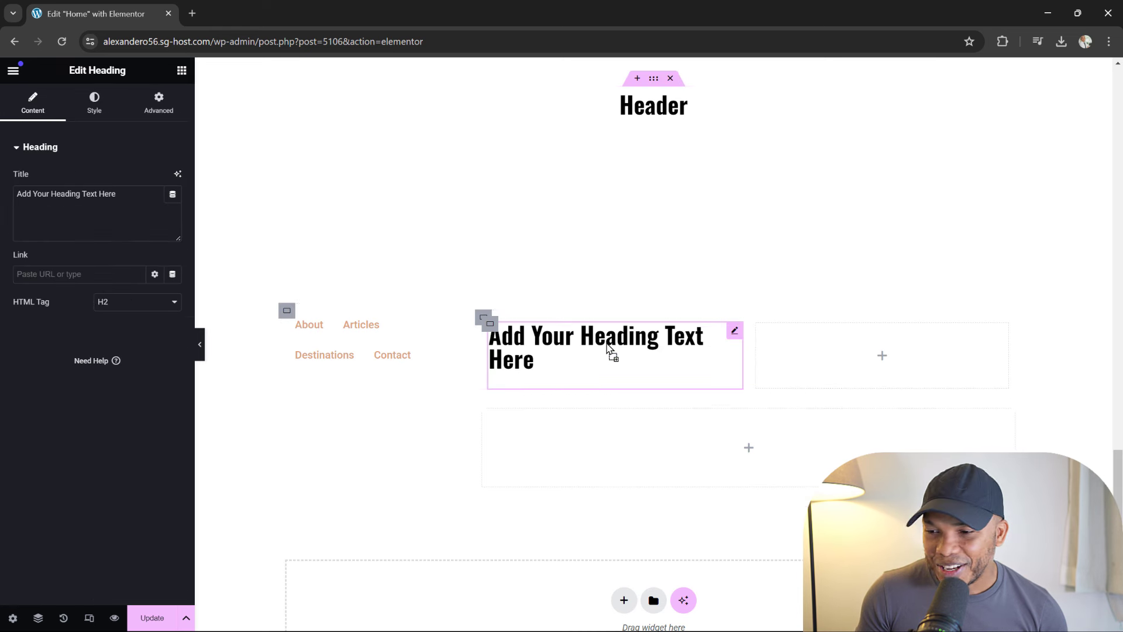
left_click_drag(137, 194, 11, 206)
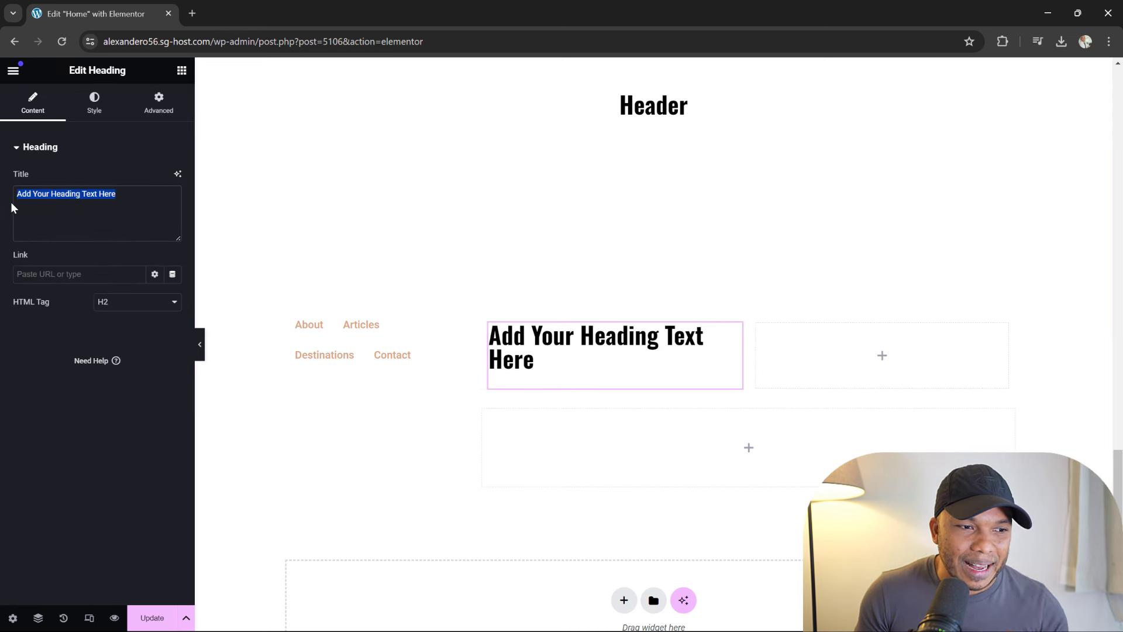
type("Main")
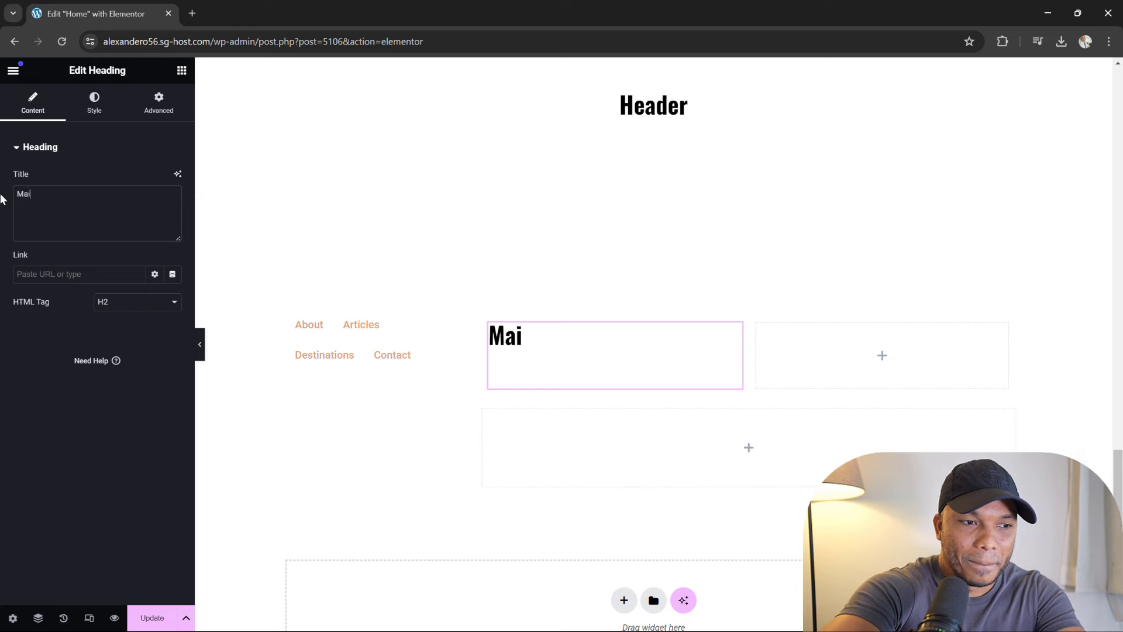
- Add a Heading widget titled "Right" to the empty cell beside the Main heading
left_click(181, 70)
left_click_drag(50, 370, 874, 353)
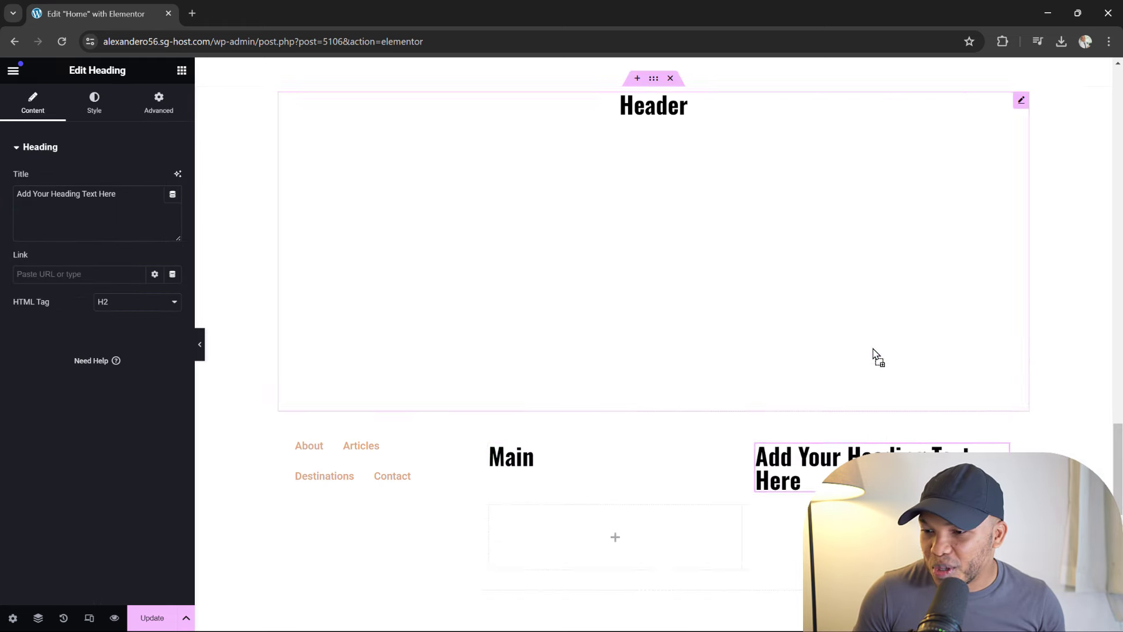
mouse_move(1122, 141)
left_mouse_down()
mouse_move(879, 124)
mouse_move(1122, 125)
left_mouse_up()
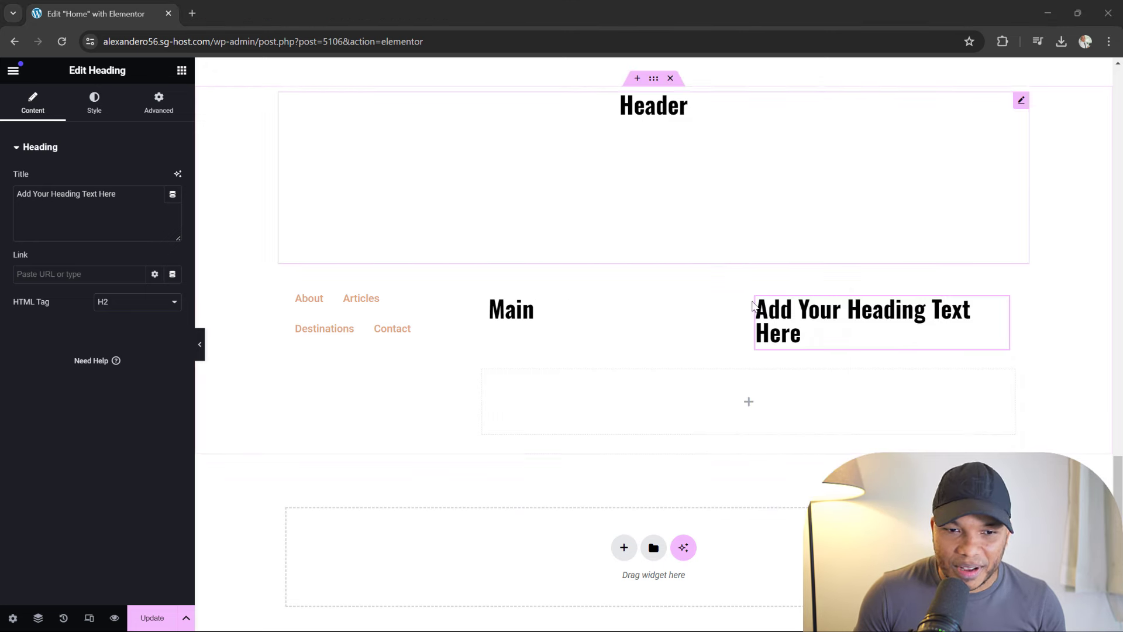
left_click_drag(173, 194, 2, 190)
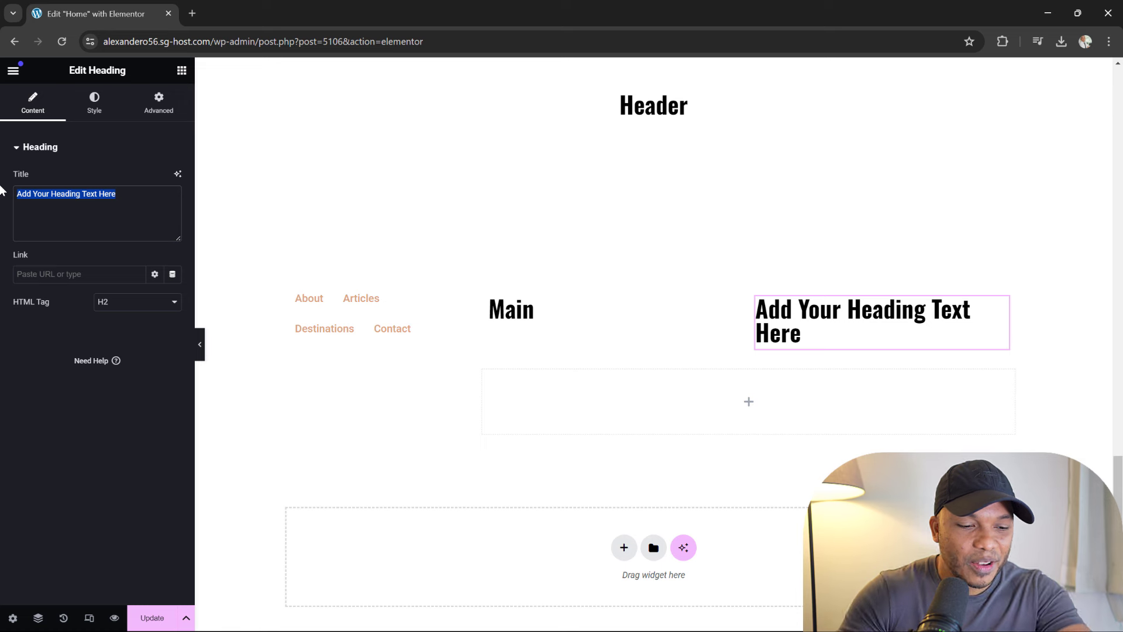
type("Right")
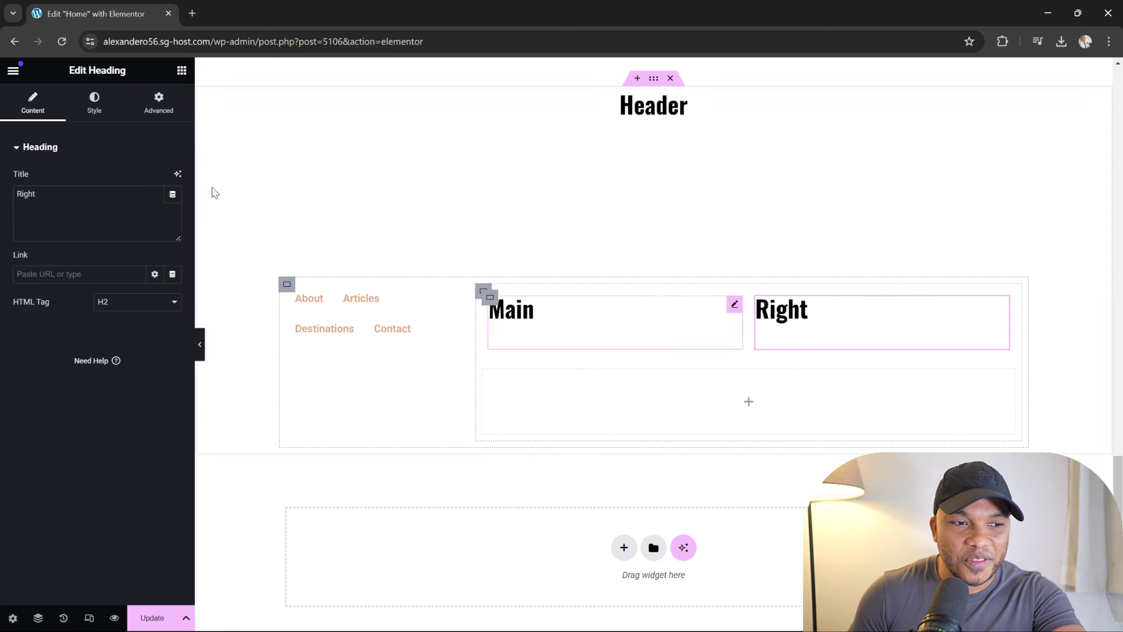
- Add a Heading widget titled "Footer" to the row below Main and Right, and center-align it
left_click(181, 70)
left_click_drag(50, 370, 673, 409)
left_click_drag(120, 194, 1, 194)
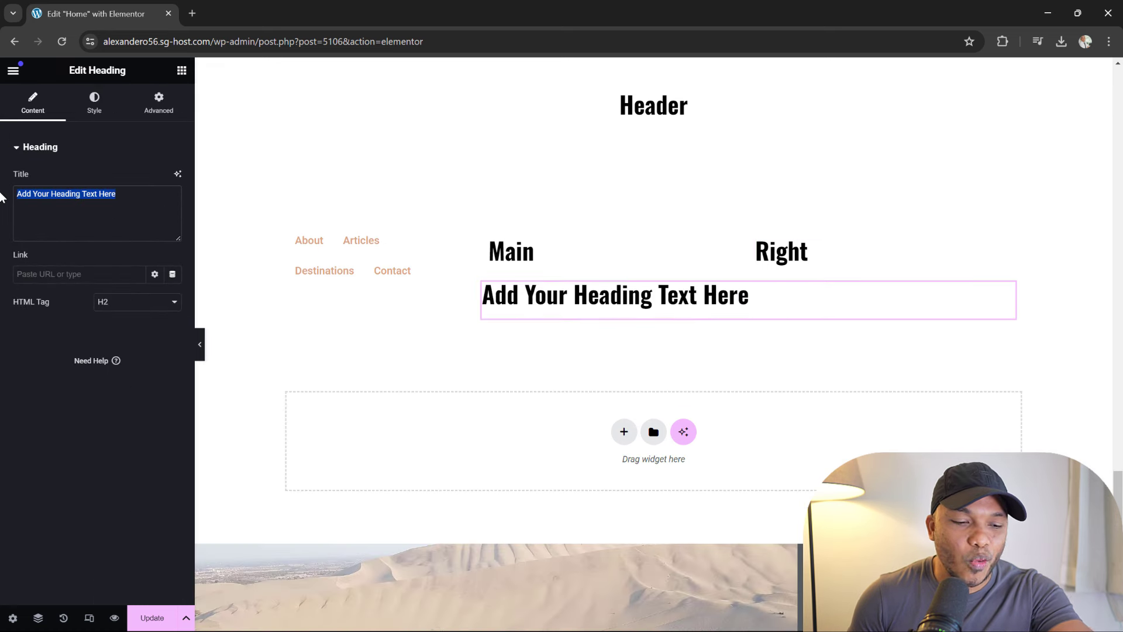
type("Foo")
type("ter")
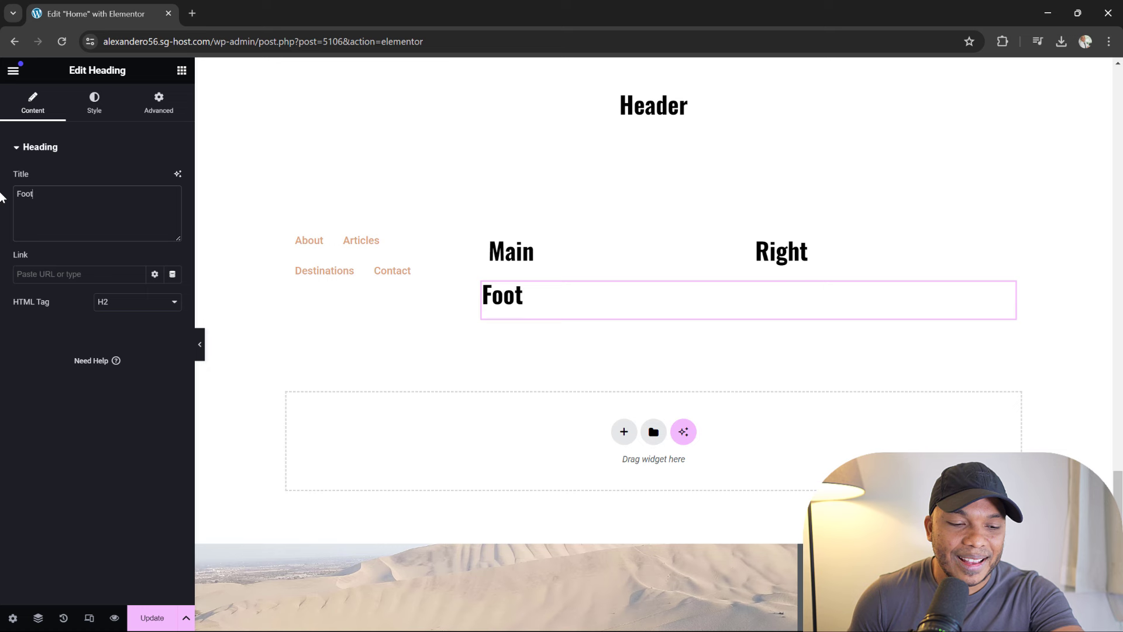
left_click(104, 116)
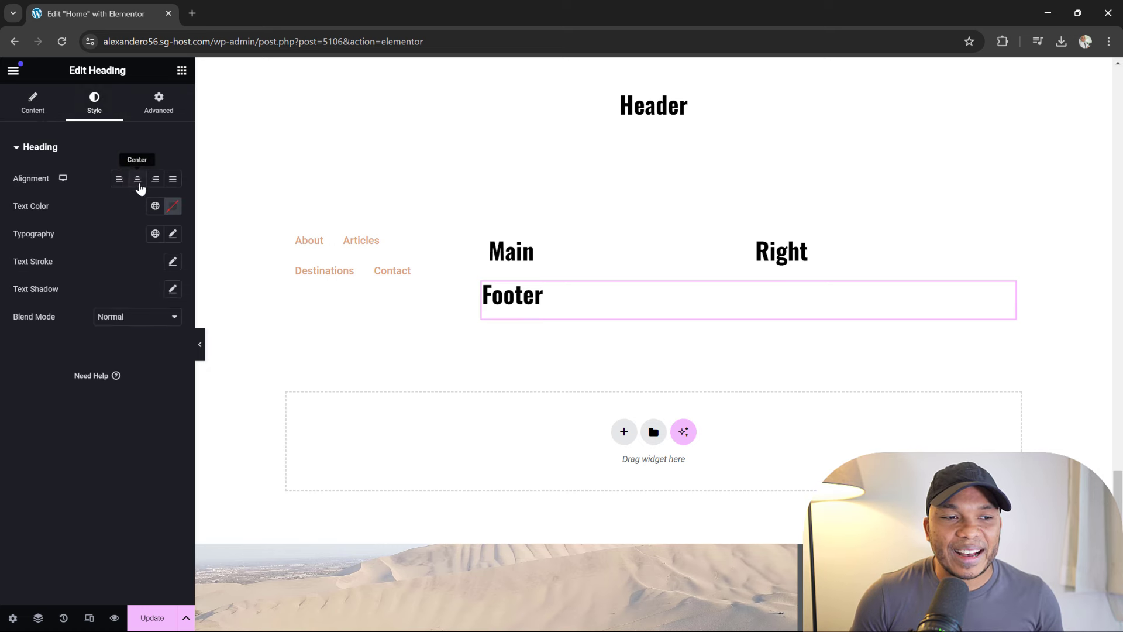
left_click(138, 179)
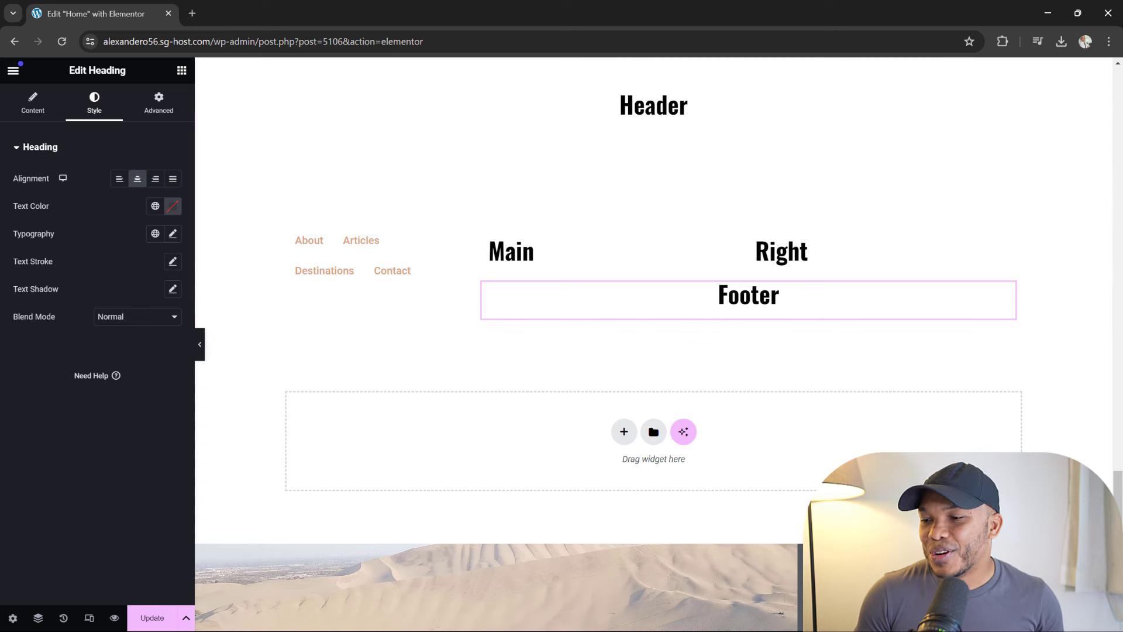
- Compare the layout with the reference image and set the outer grid, which holds the Header and menu rows, to 1 row
left_click_drag(1122, 156, 952, 196)
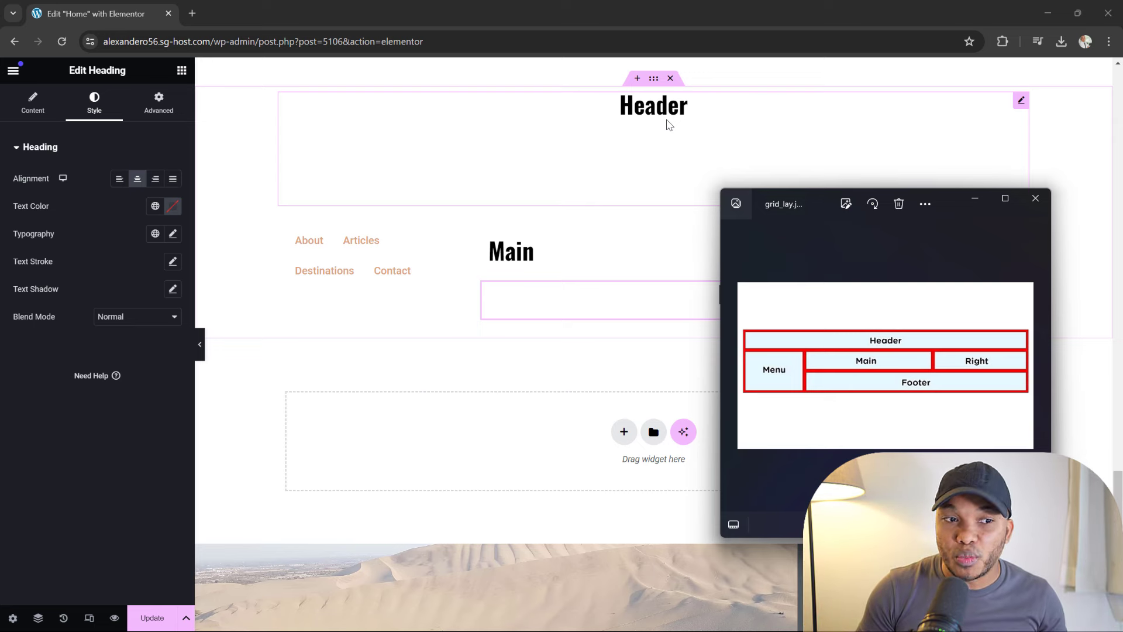
left_click(524, 121)
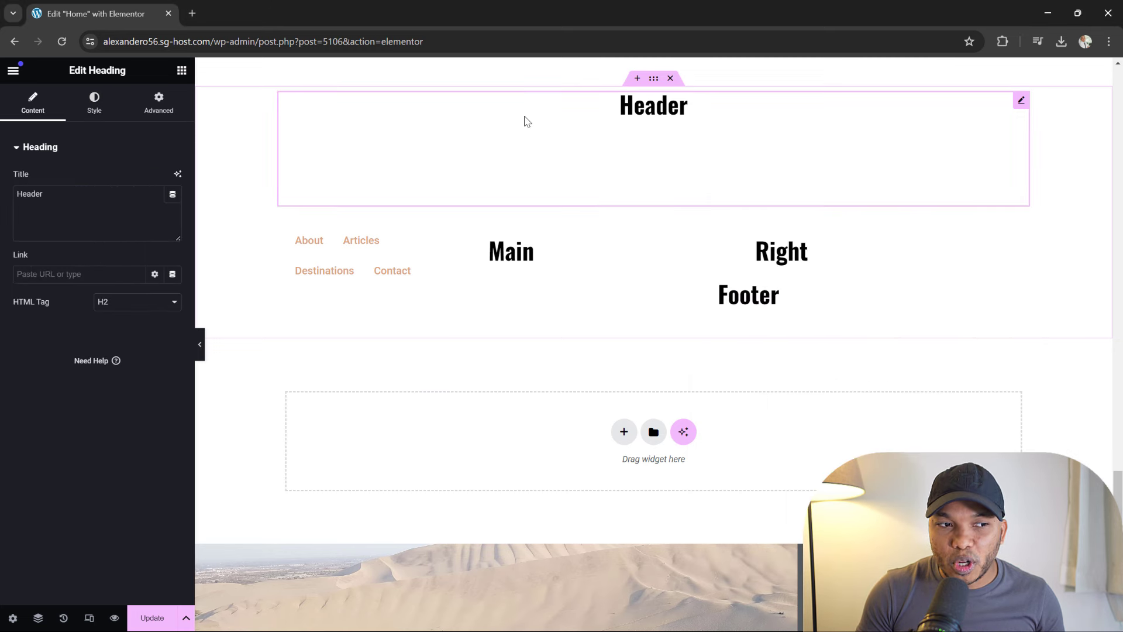
left_click(654, 78)
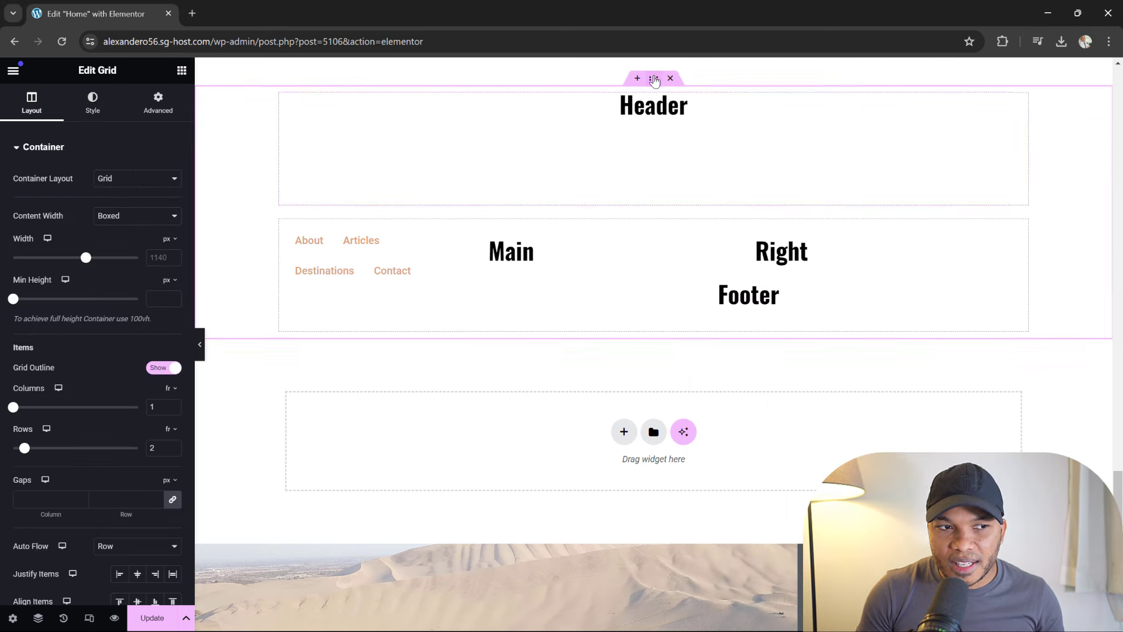
left_click(174, 451)
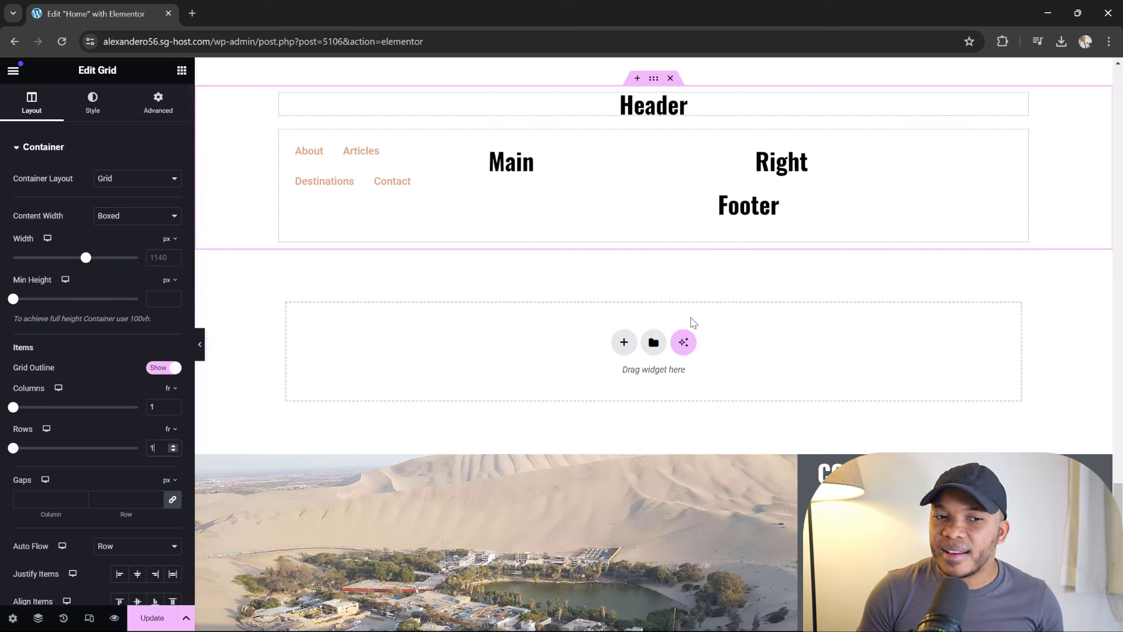
scroll(693, 323, "up", 2)
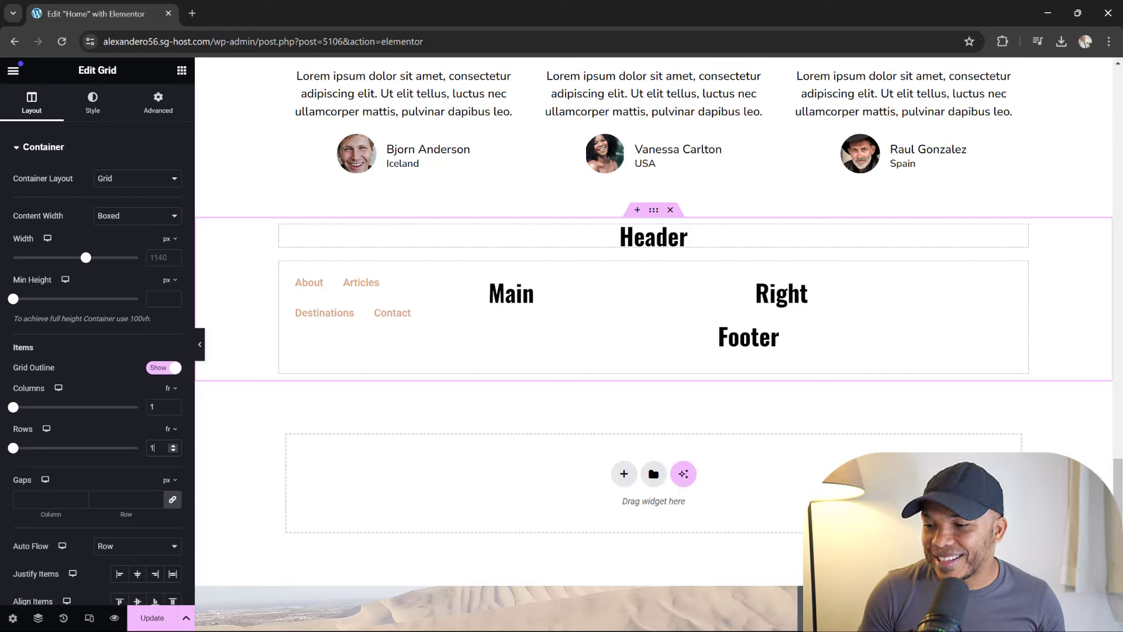